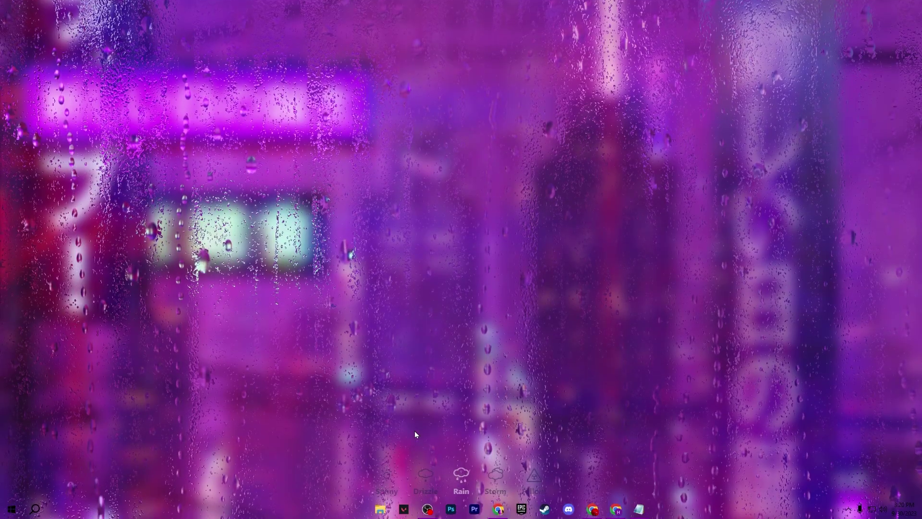
Step: Open File Explorer at This PC, showing Local Disk (C:) and two other volumes
click(380, 509)
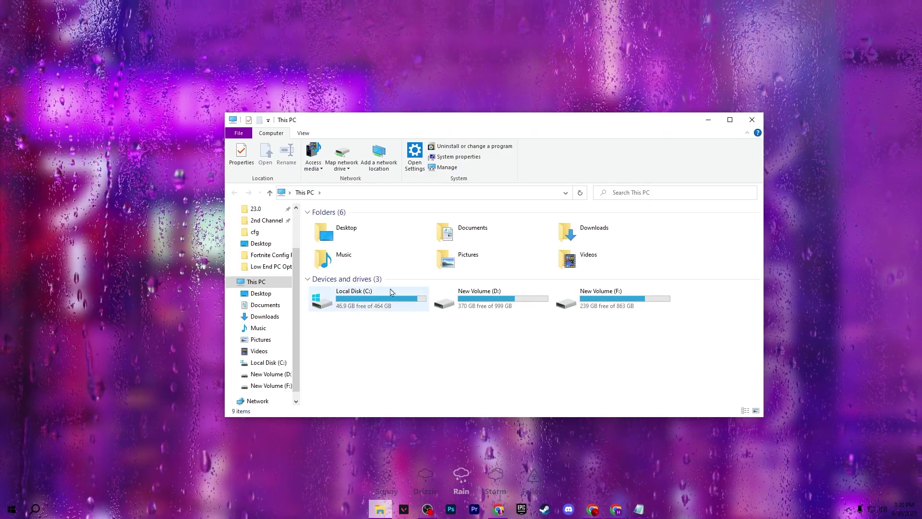
Step: Run Optimise on Local Disk (C:) from its Properties Tools tab
right_click(366, 296)
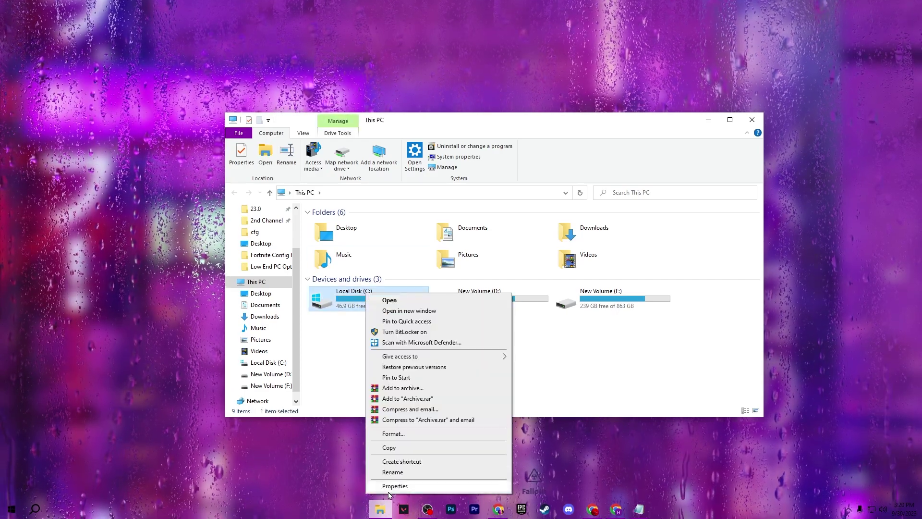
click(336, 487)
drag(465, 259, 494, 132)
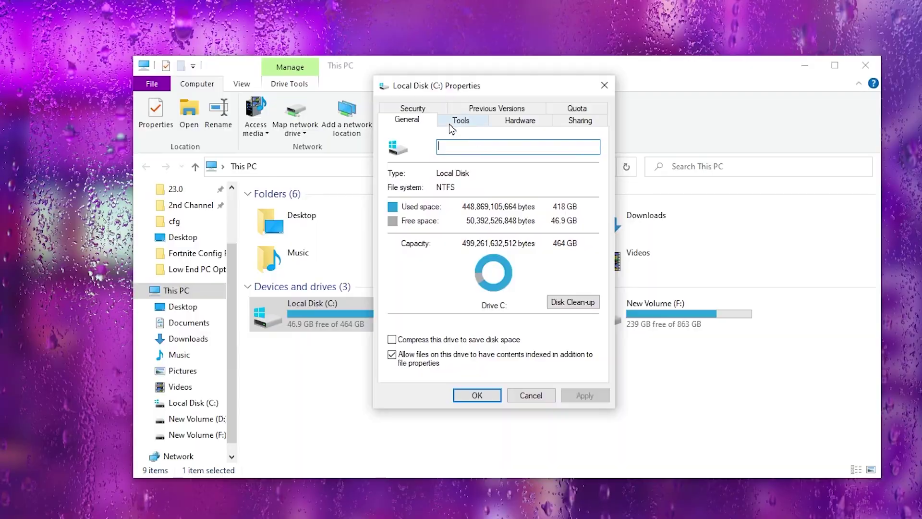
click(462, 159)
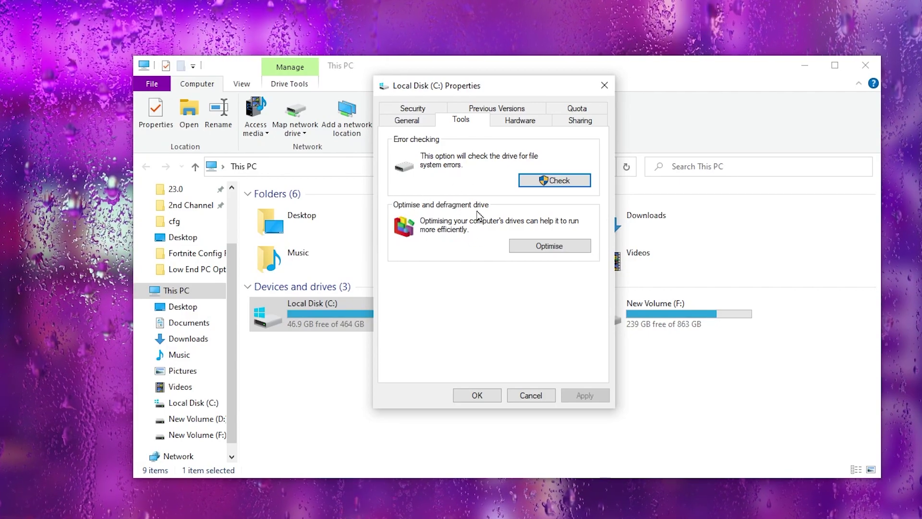
click(532, 247)
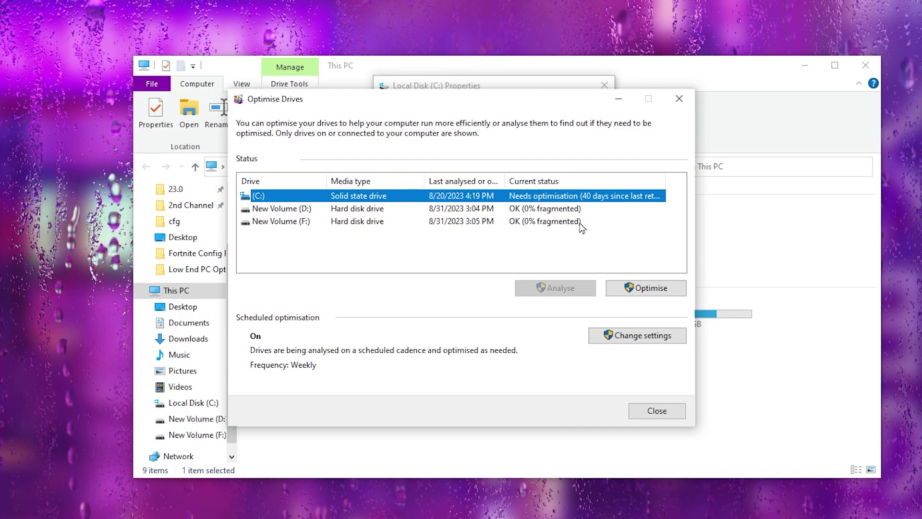
click(633, 287)
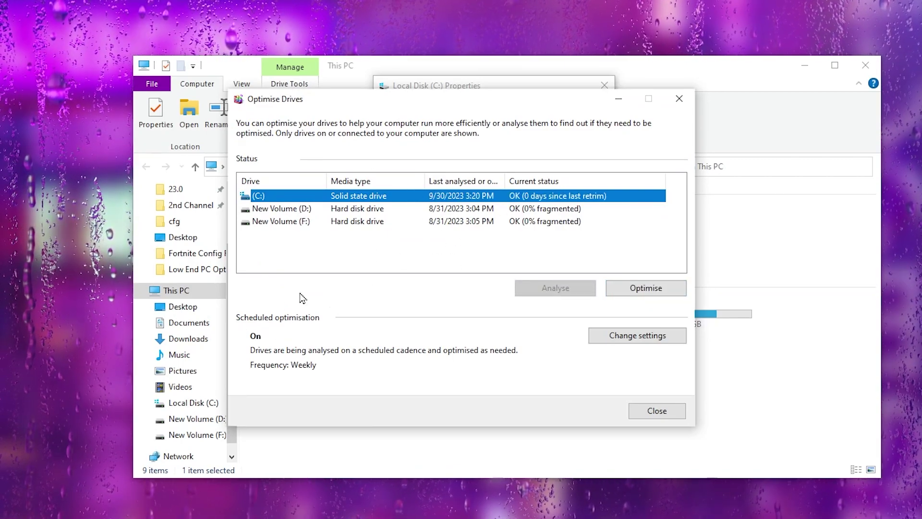
Step: Check the scheduled optimisation settings without changes, then close all drive windows
click(642, 336)
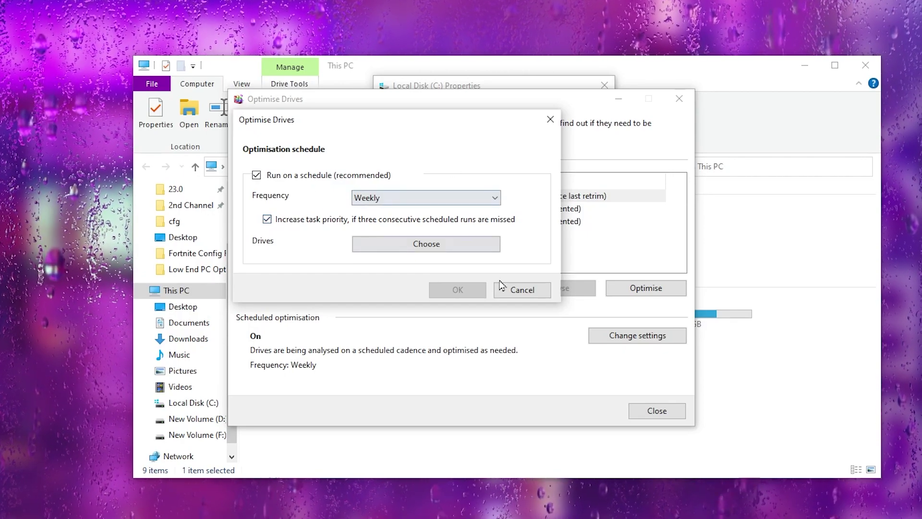
click(523, 294)
click(679, 99)
click(604, 85)
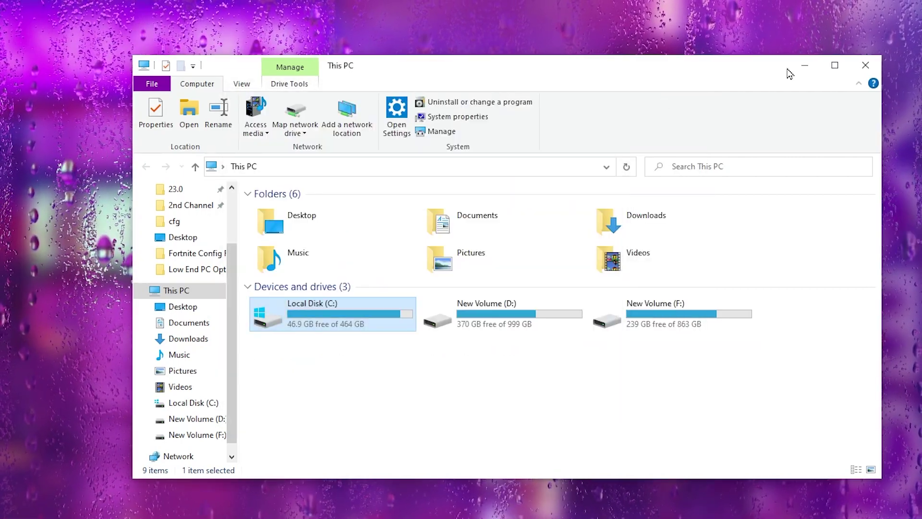
click(865, 65)
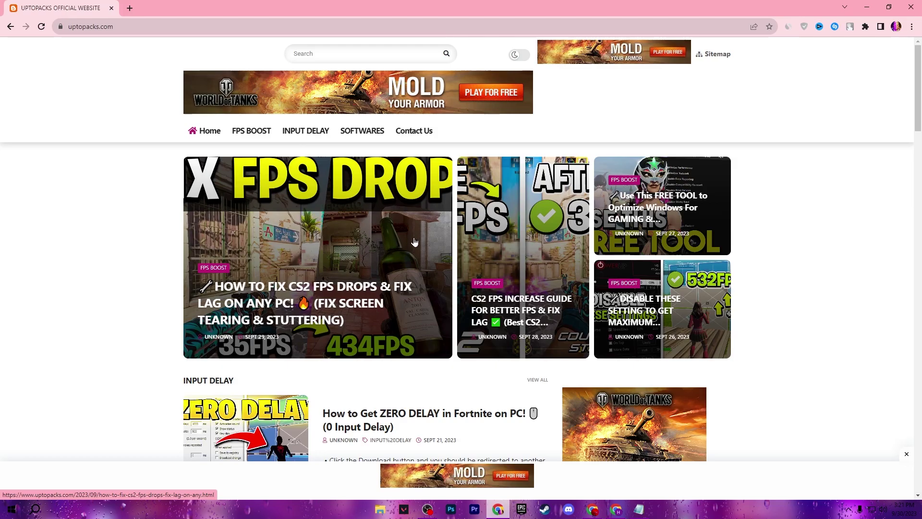
Step: Minimise Chrome after looking over the uptopacks site
click(867, 7)
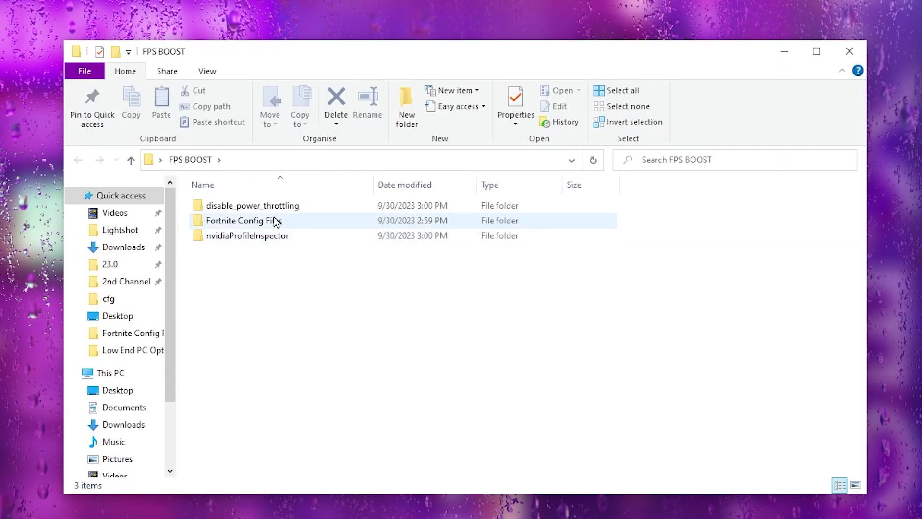
Step: Merge 'disable power throttling.reg' into the registry, then go to the Fortnite Config Files folder
click(254, 209)
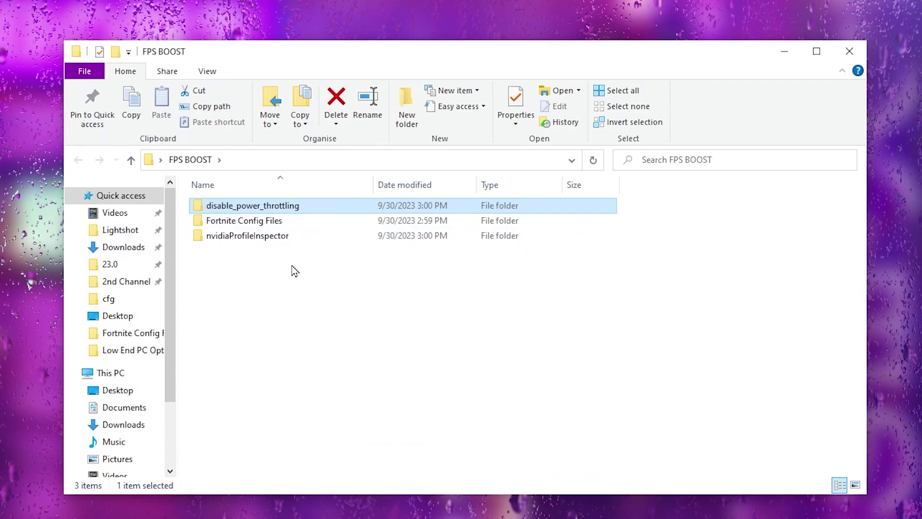
double_click(222, 209)
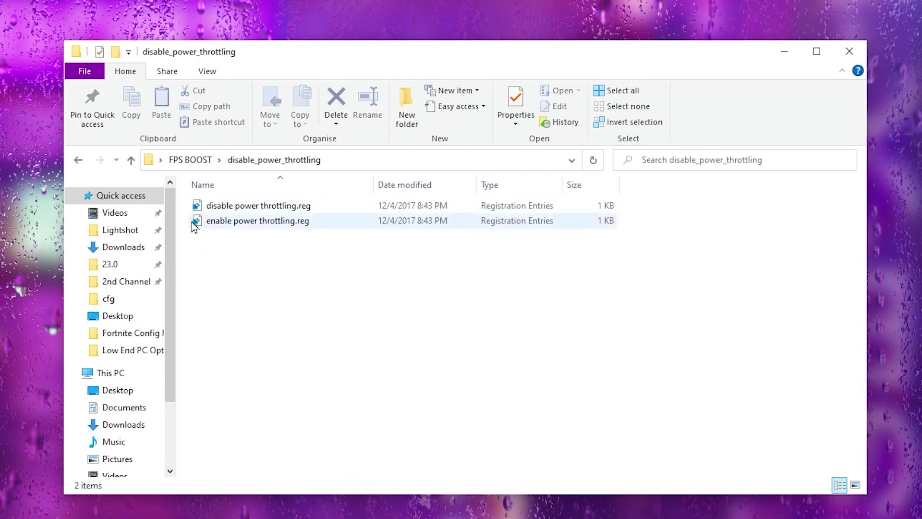
double_click(246, 207)
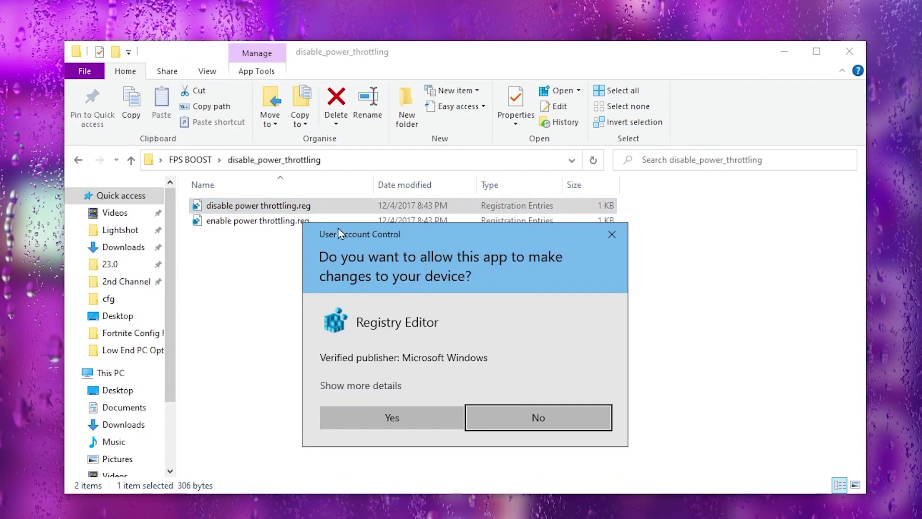
click(416, 418)
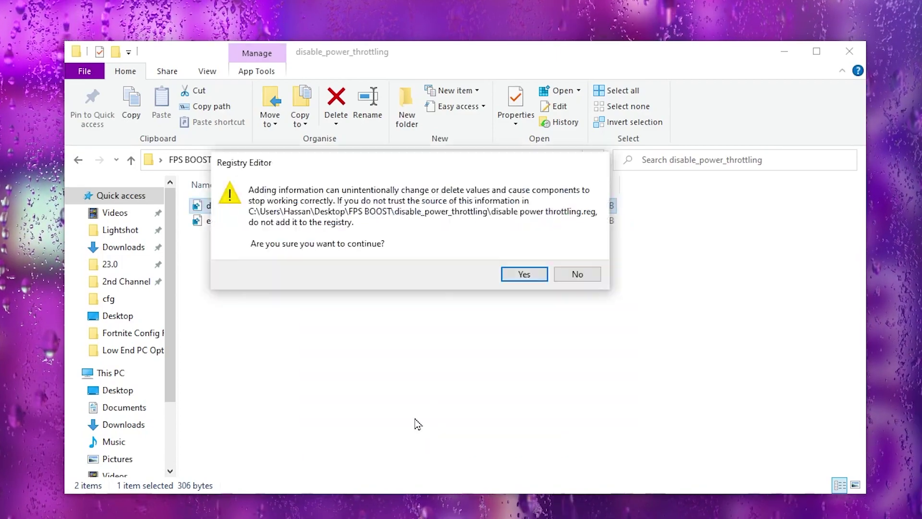
click(526, 274)
click(577, 258)
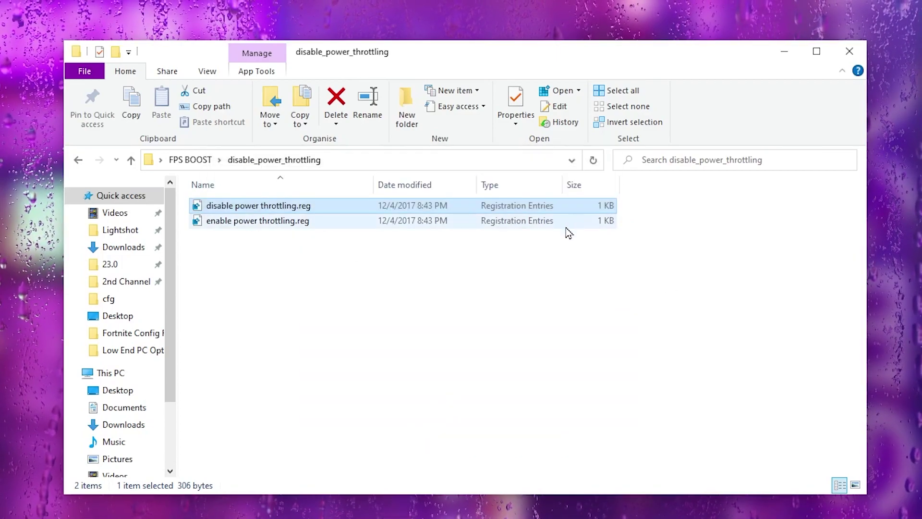
key(alt+Left)
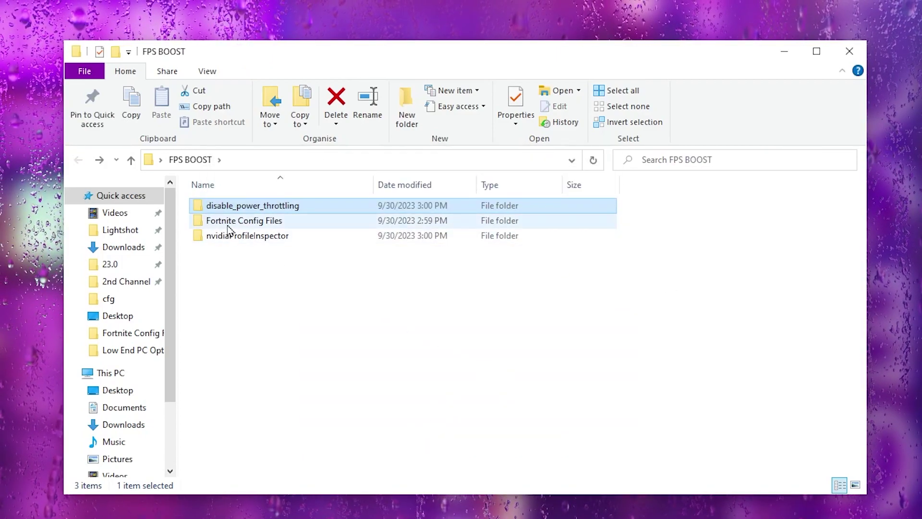
double_click(259, 221)
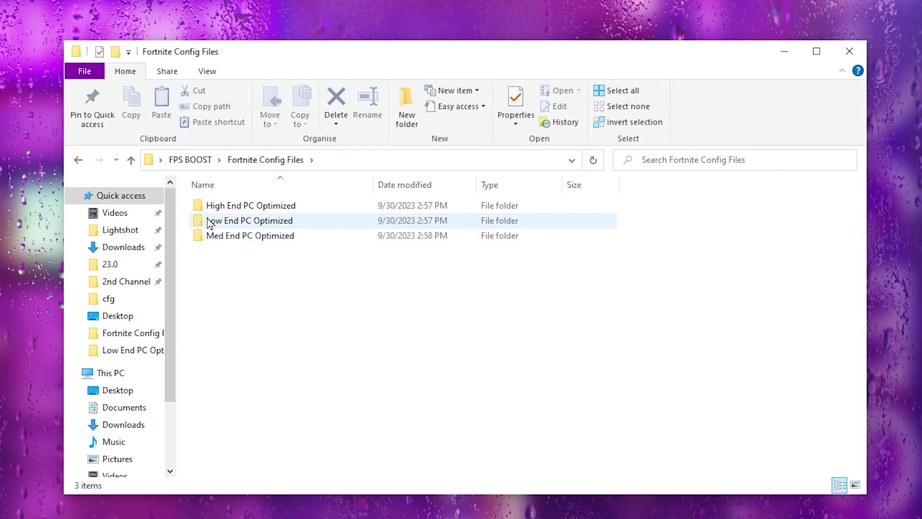
Step: Copy GameUserSettings.ini from Low End PC Optimized and open %localappdata% through Run
double_click(259, 221)
right_click(228, 207)
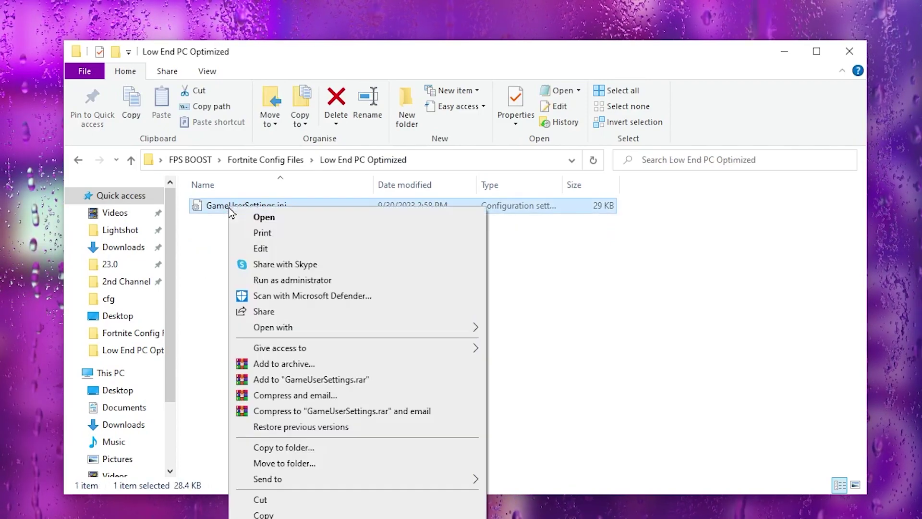
key(Escape)
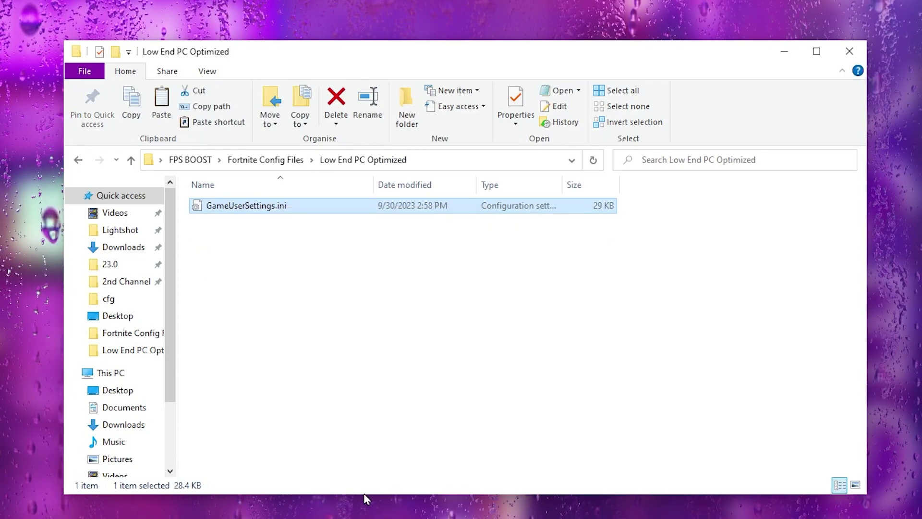
click(58, 511)
drag(29, 465, 429, 236)
text(%)
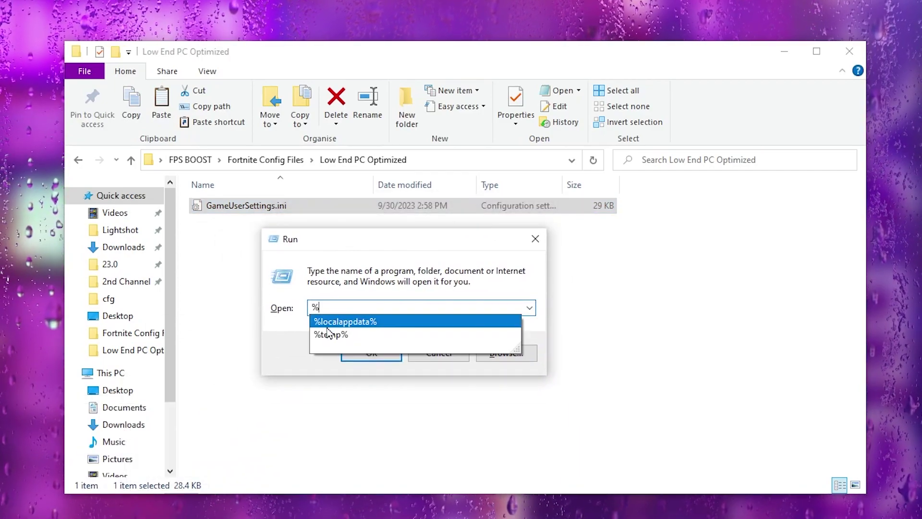
click(351, 321)
click(372, 353)
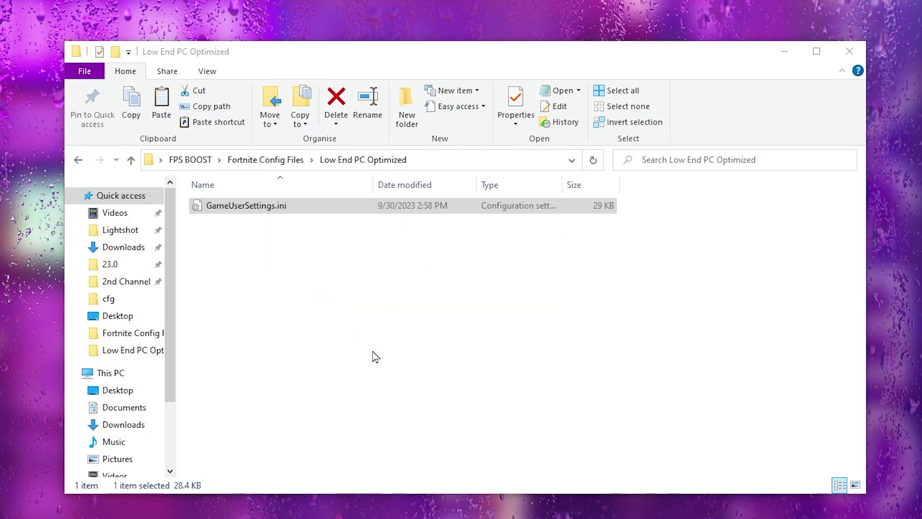
Step: Replace GameUserSettings.ini in FortniteGame\Saved\Config\WindowsClient with the copy, then return to FPS BOOST
scroll(313, 375, down, 1)
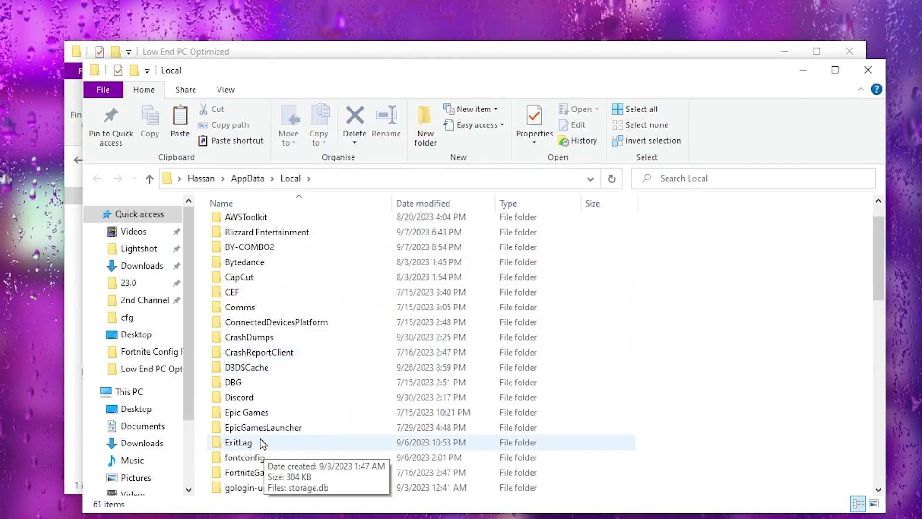
double_click(253, 472)
double_click(238, 225)
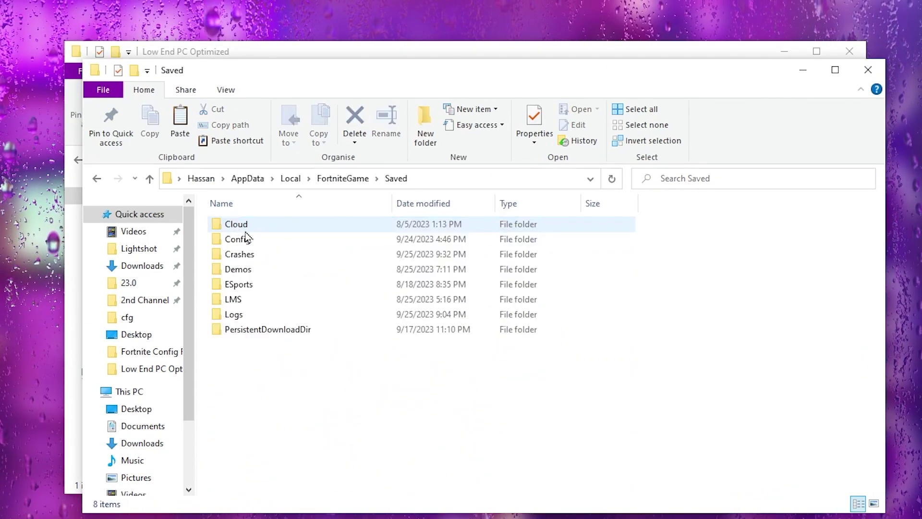
double_click(267, 240)
double_click(287, 240)
right_click(534, 271)
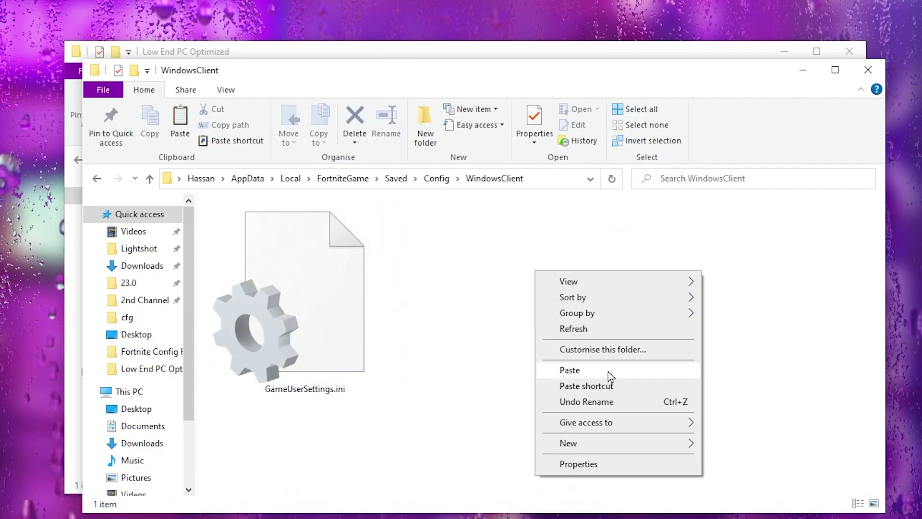
click(608, 370)
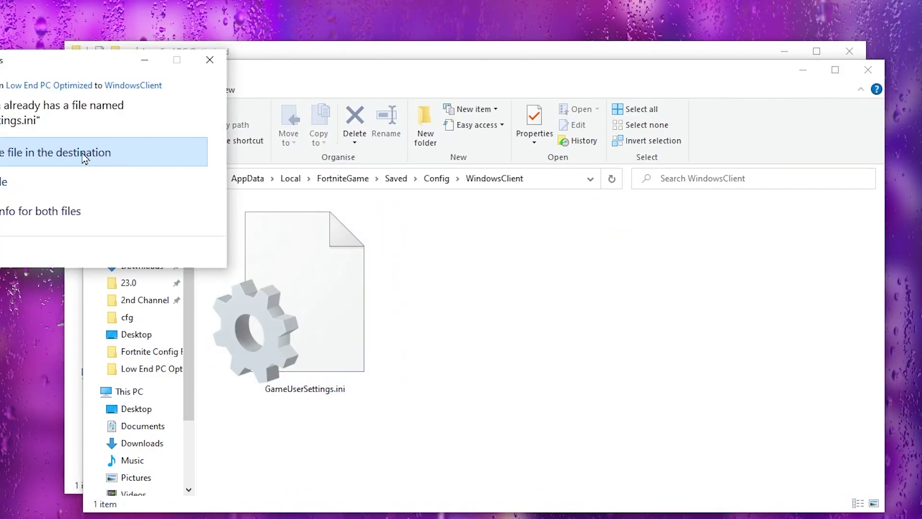
click(215, 69)
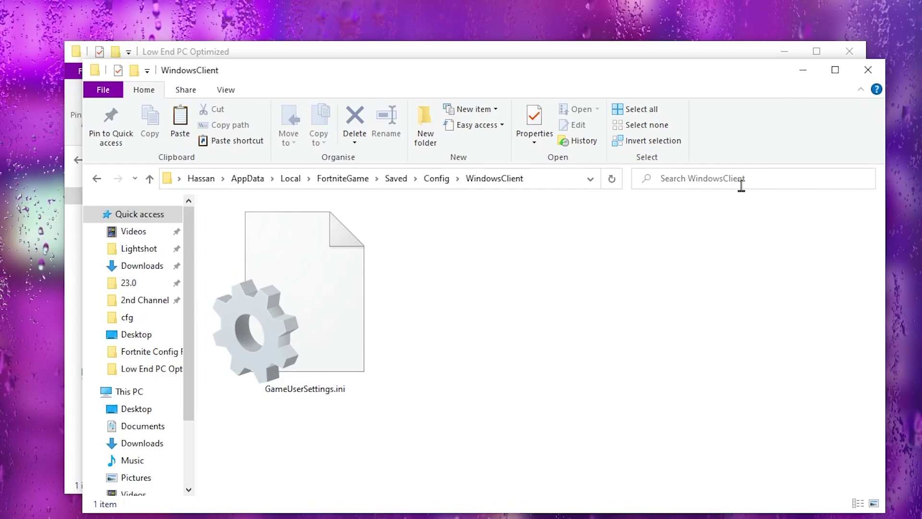
click(862, 70)
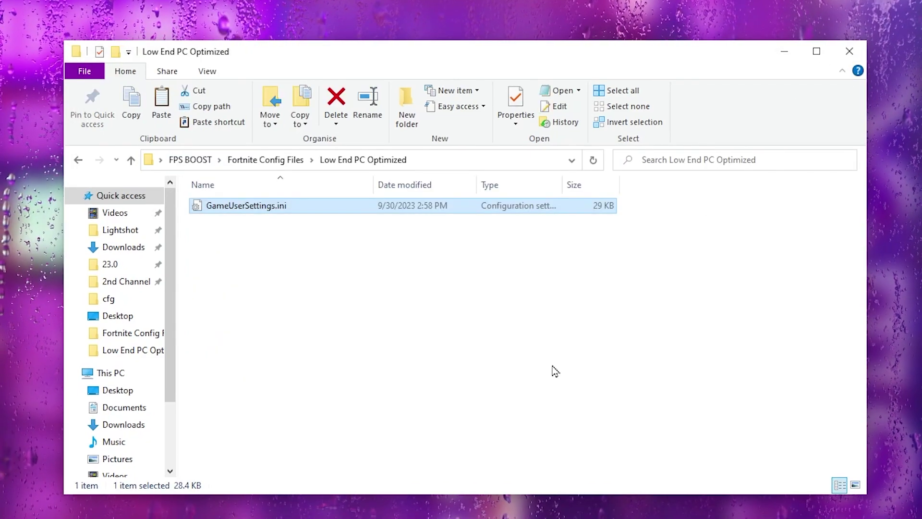
key(BackSpace)
key(BackSpace)
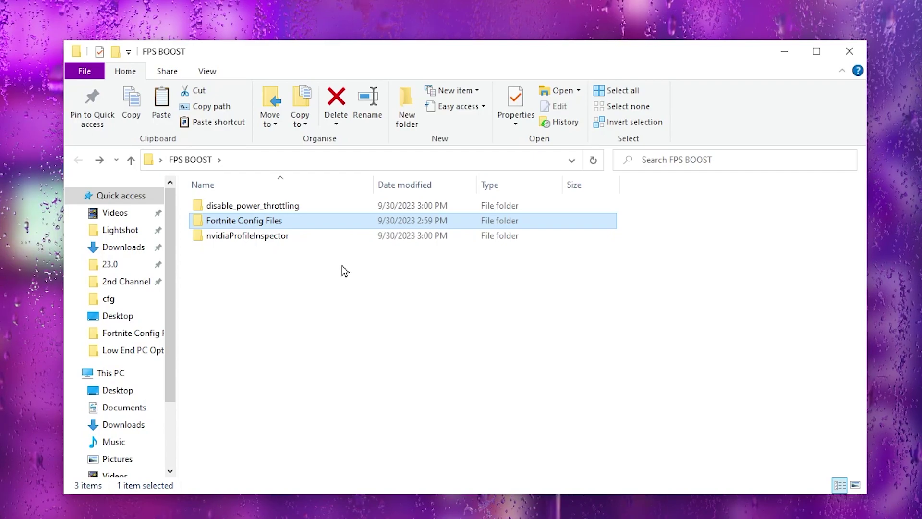
Step: Launch nvidiaProfileInspector.exe and allow it to run
double_click(268, 242)
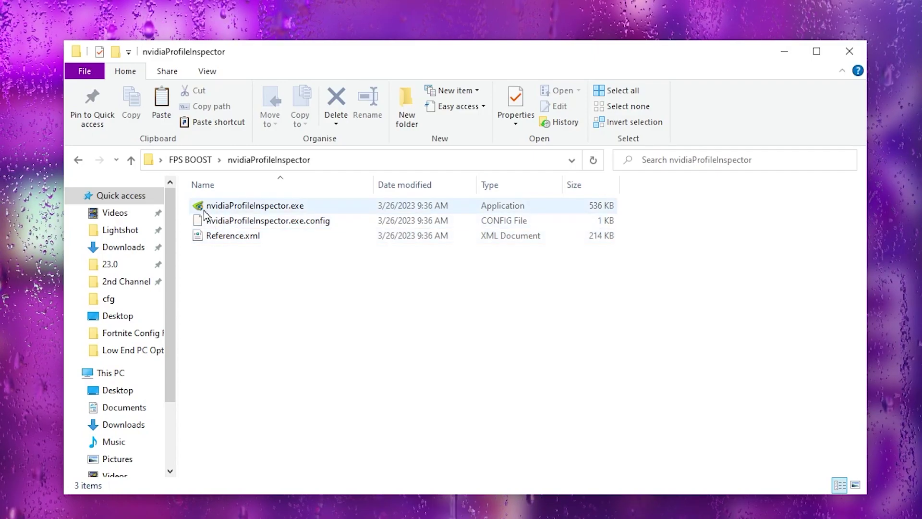
double_click(260, 206)
click(390, 429)
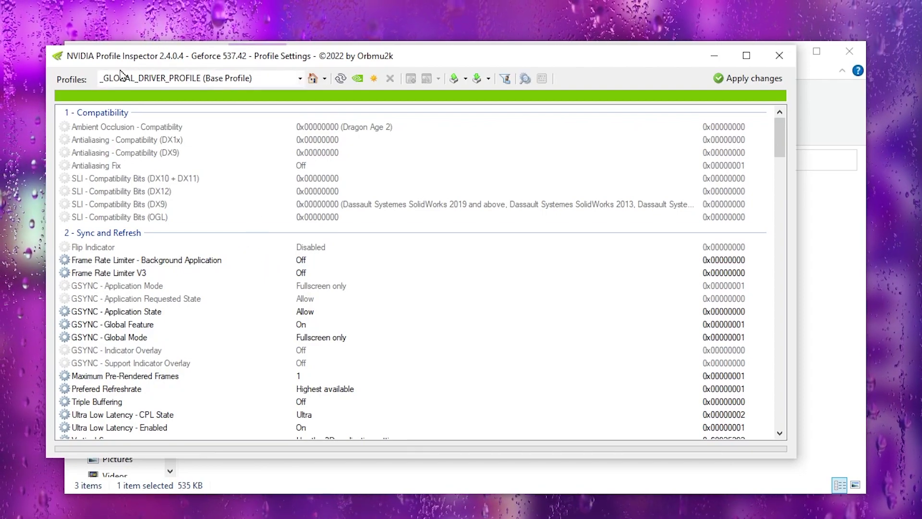
Step: Load the Fortnite profile by searching 'FORT' in the Profiles box
click(247, 79)
text(FORT)
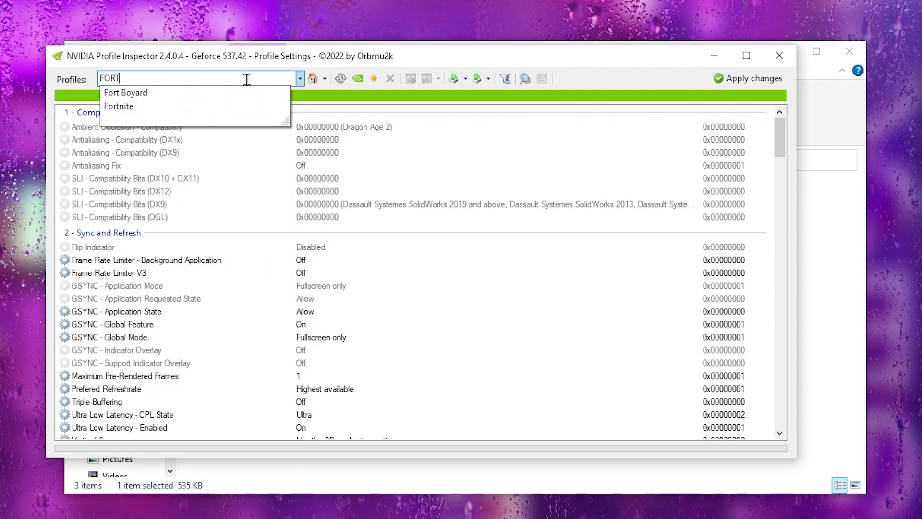
click(111, 106)
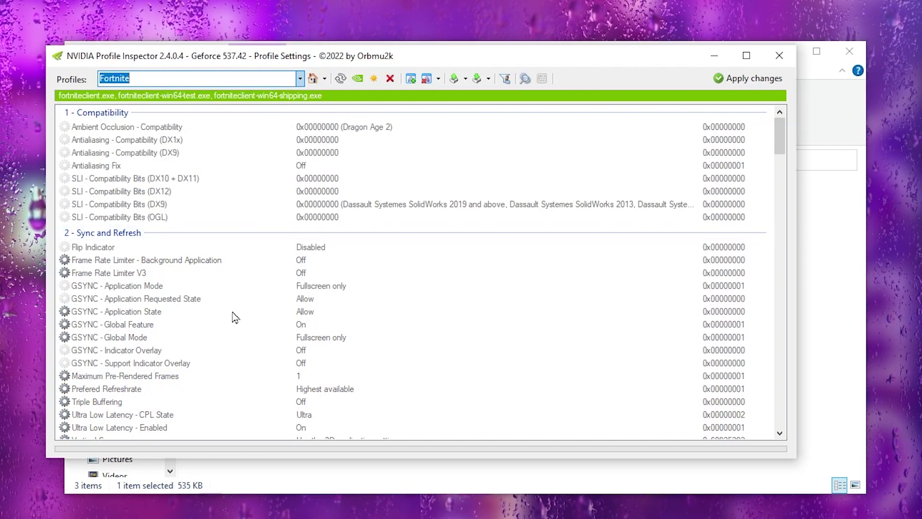
scroll(469, 246, down, 1)
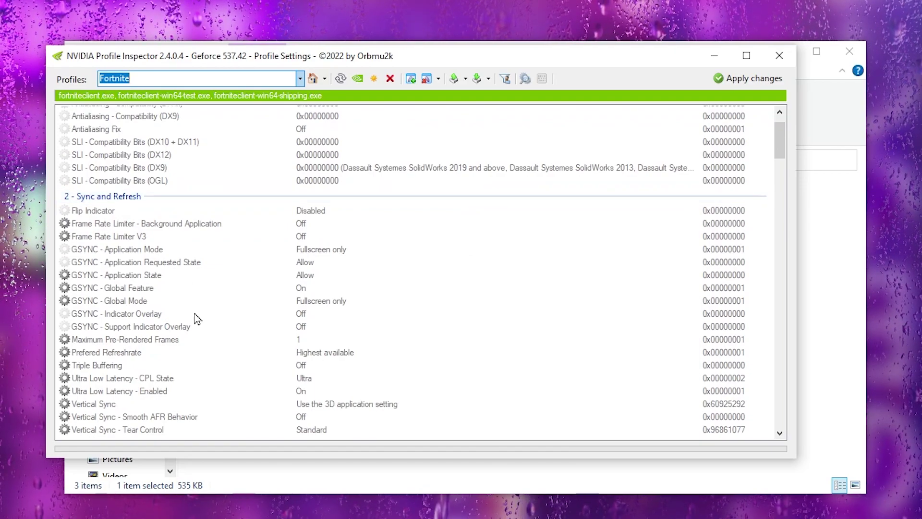
scroll(269, 297, down, 2)
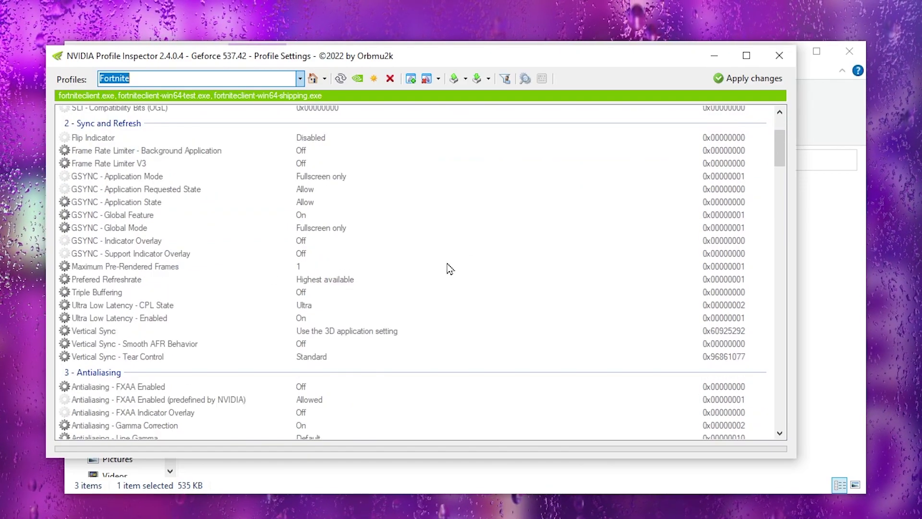
scroll(450, 269, down, 4)
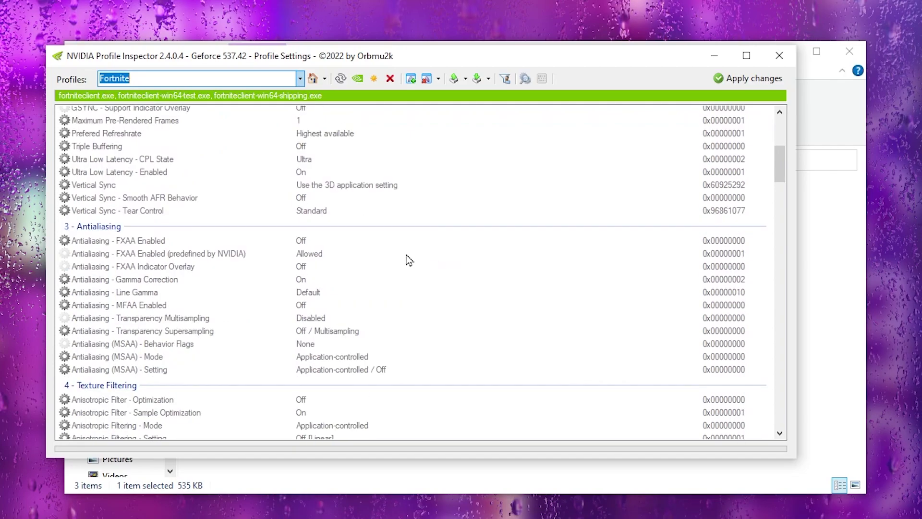
Step: Set Transparency Supersampling to 0x00000008 AA_MODE_REPLAY_MODE_ALL for the Fortnite profile
click(91, 331)
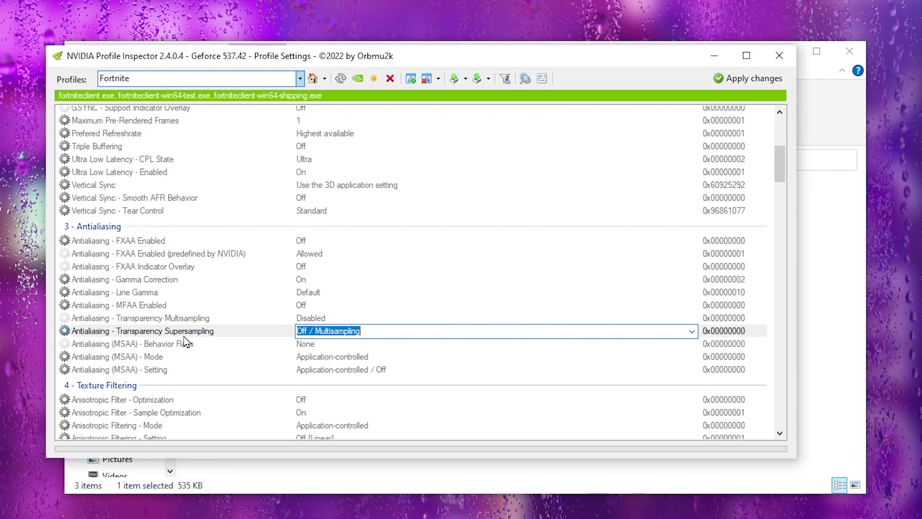
click(691, 331)
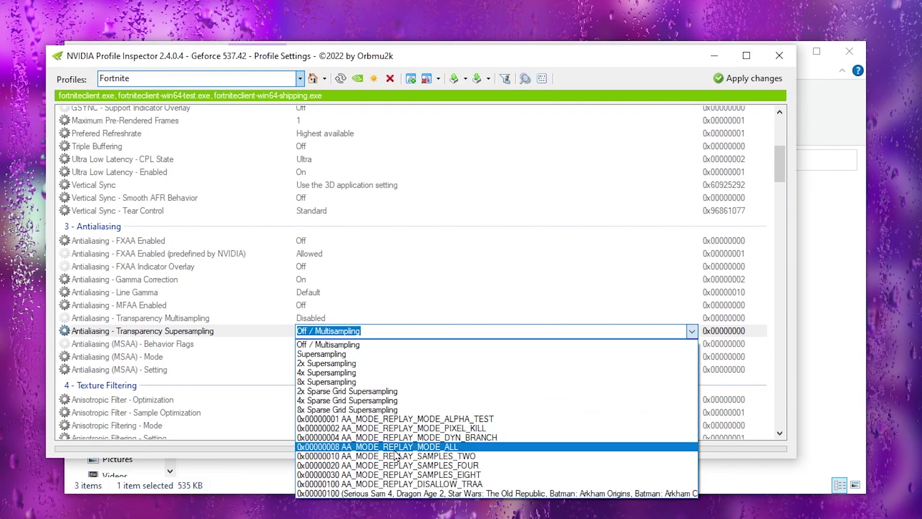
click(415, 450)
scroll(222, 243, down, 5)
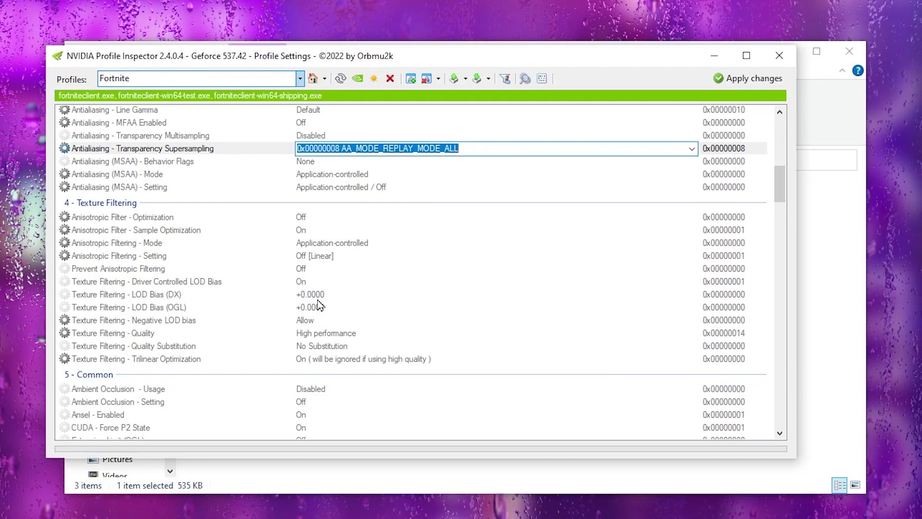
click(467, 298)
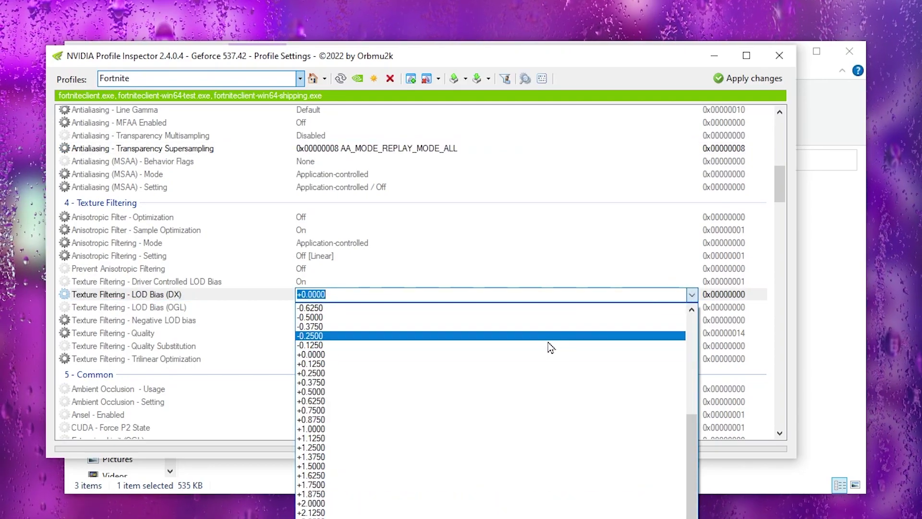
Step: Set LOD Bias (DX) and LOD Bias (OGL) to +0.5000
click(312, 392)
click(380, 309)
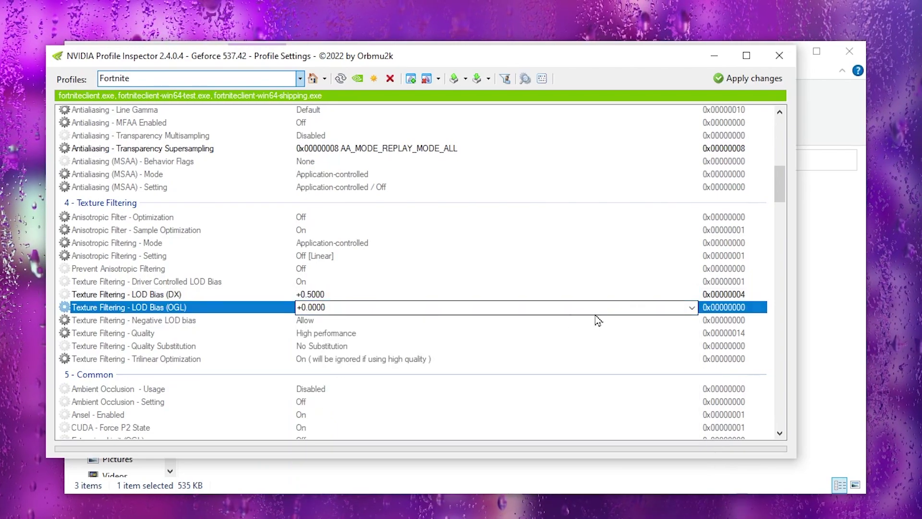
click(692, 307)
click(431, 395)
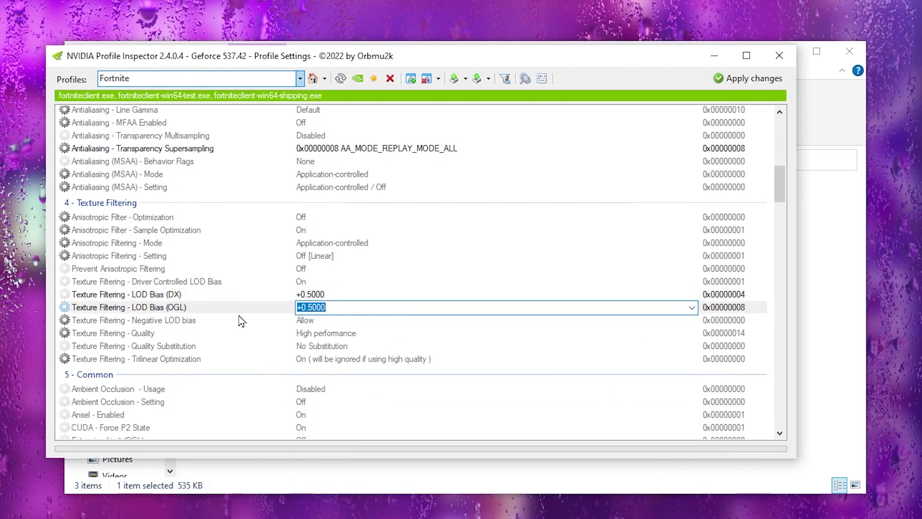
scroll(174, 257, down, 5)
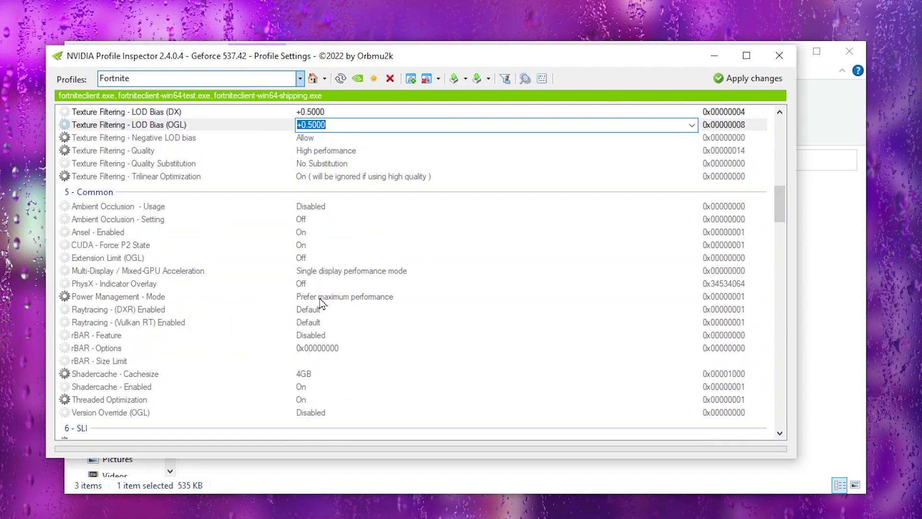
Step: Confirm Power Management is Prefer maximum performance and apply the Fortnite profile changes
click(323, 298)
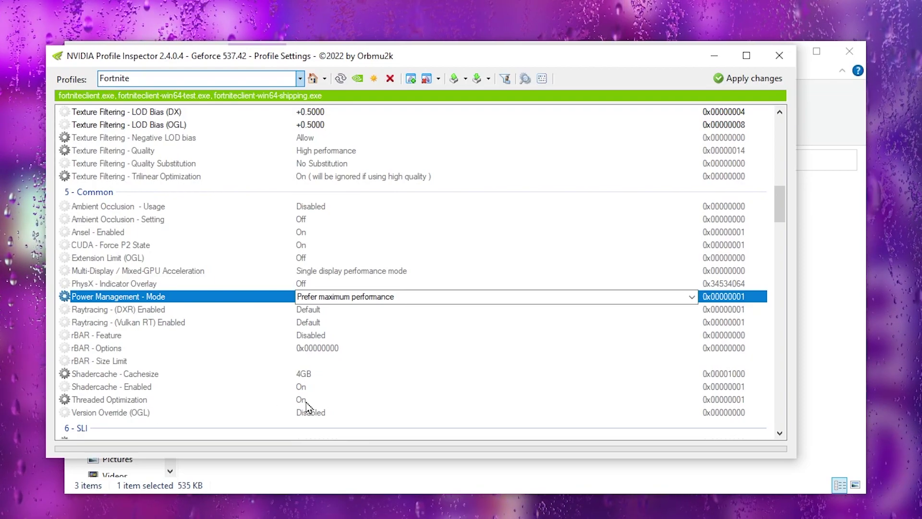
click(737, 81)
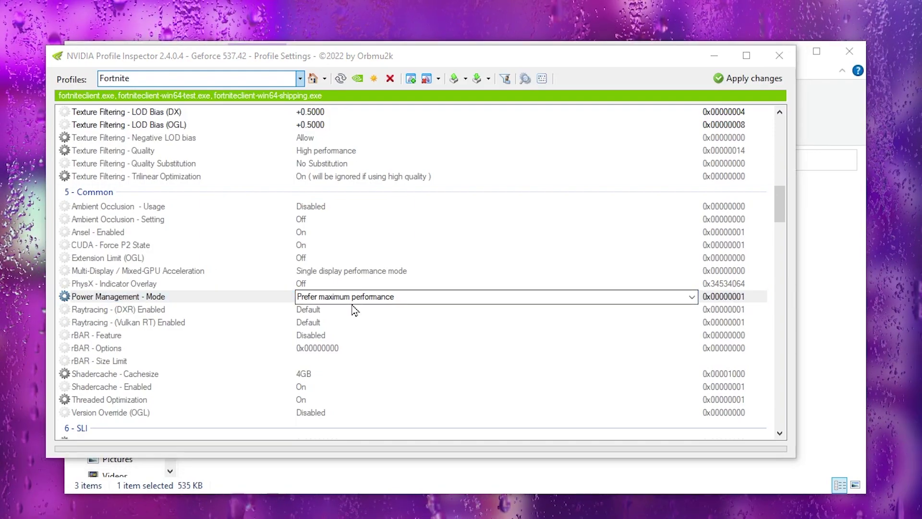
click(358, 80)
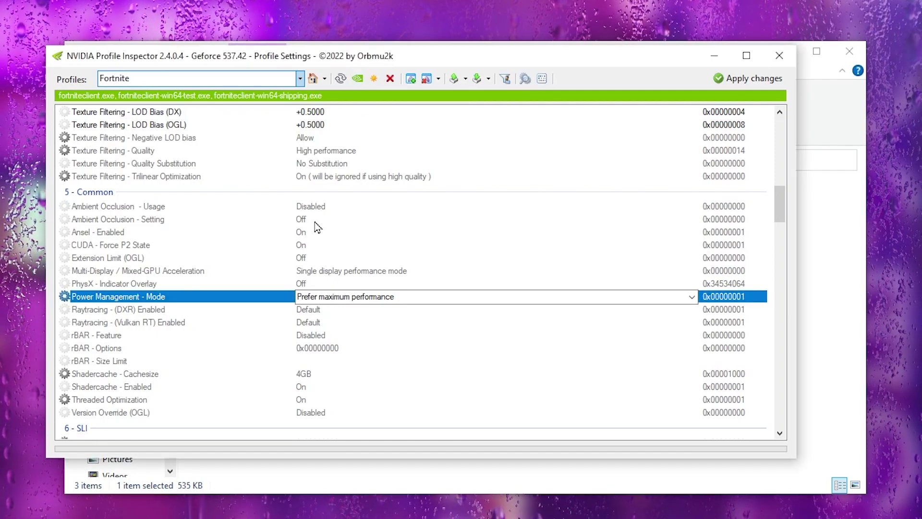
click(753, 78)
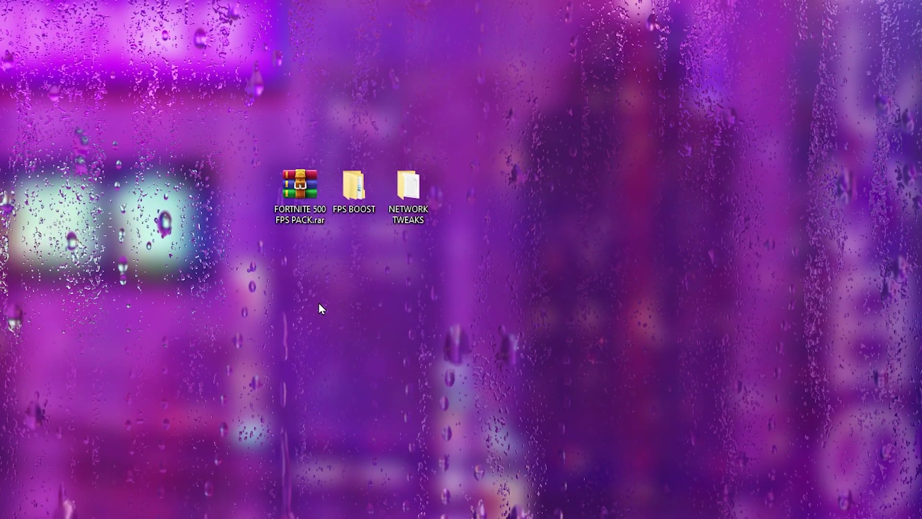
Step: Extract the DnsJumper folder from DnsJumper.zip into NETWORK TWEAKS, open it, and close WinRAR
double_click(410, 206)
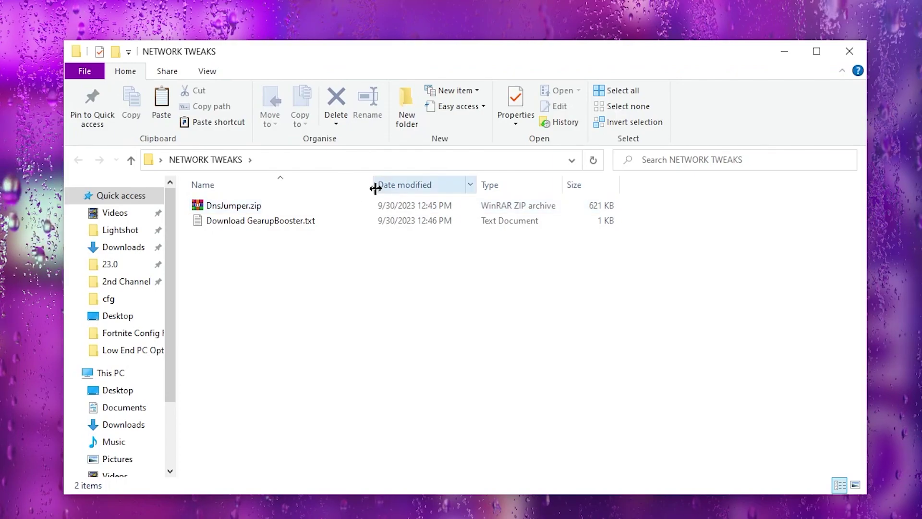
double_click(234, 206)
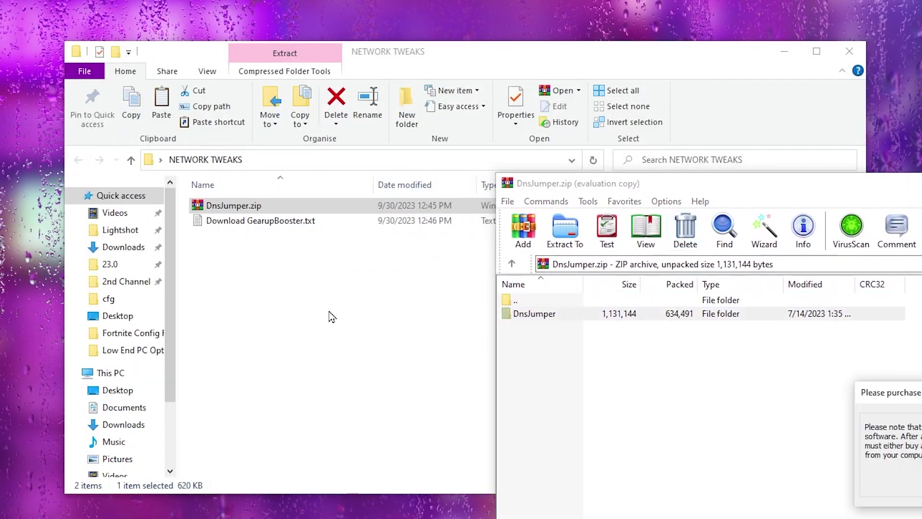
drag(534, 313, 251, 263)
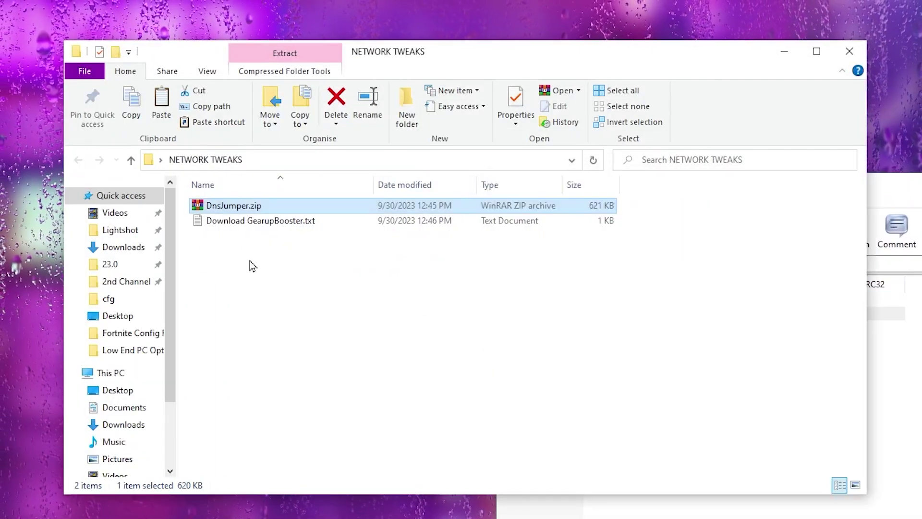
double_click(234, 238)
click(888, 226)
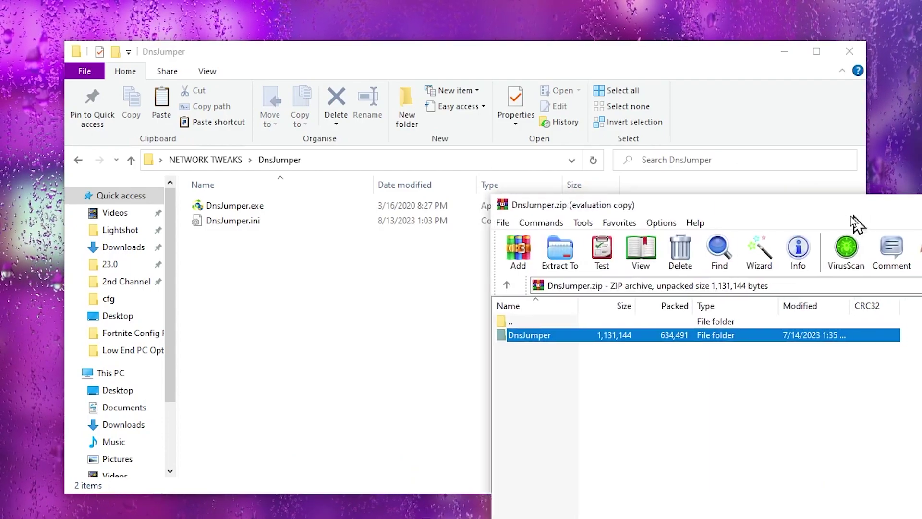
drag(854, 202, 266, 202)
click(900, 212)
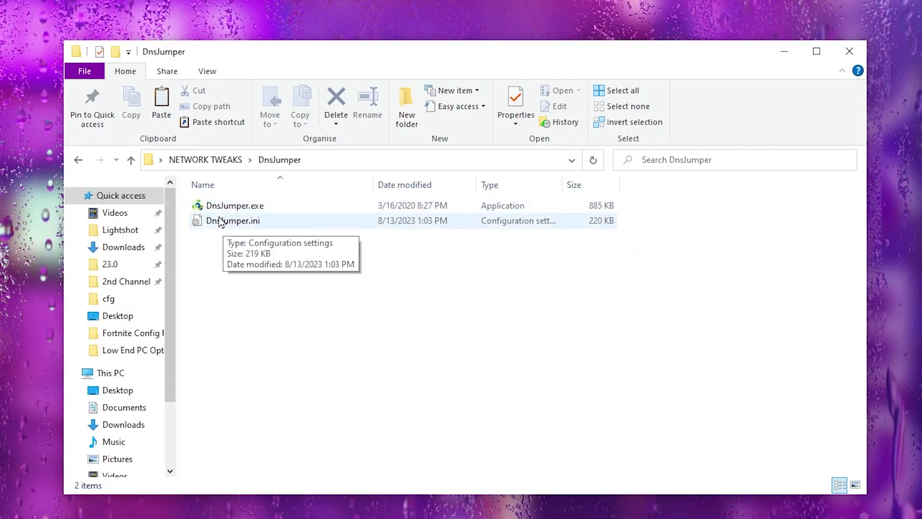
Step: Launch DNS Jumper and run the Fastest DNS speed test across all servers
double_click(235, 206)
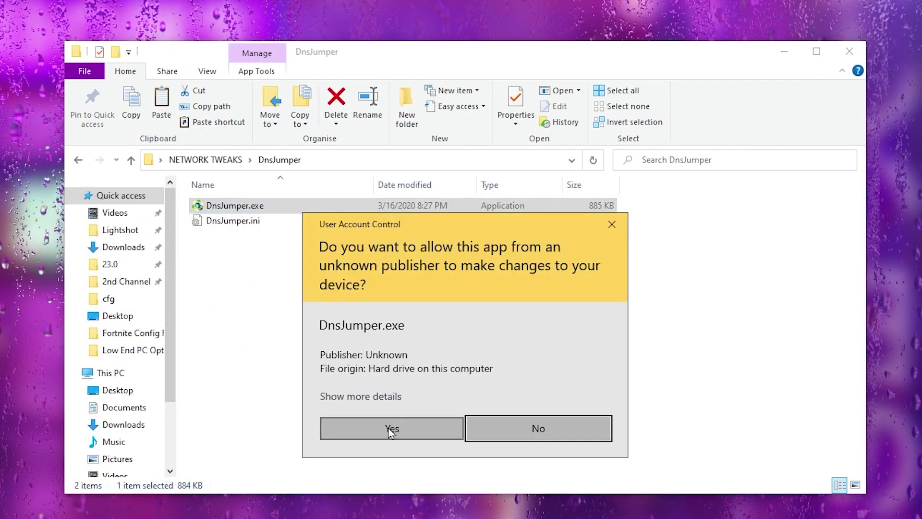
click(391, 426)
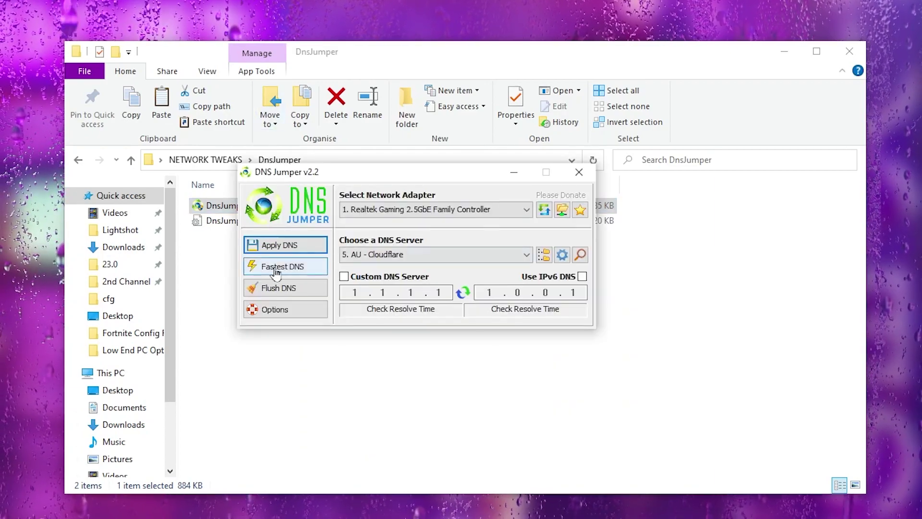
click(298, 271)
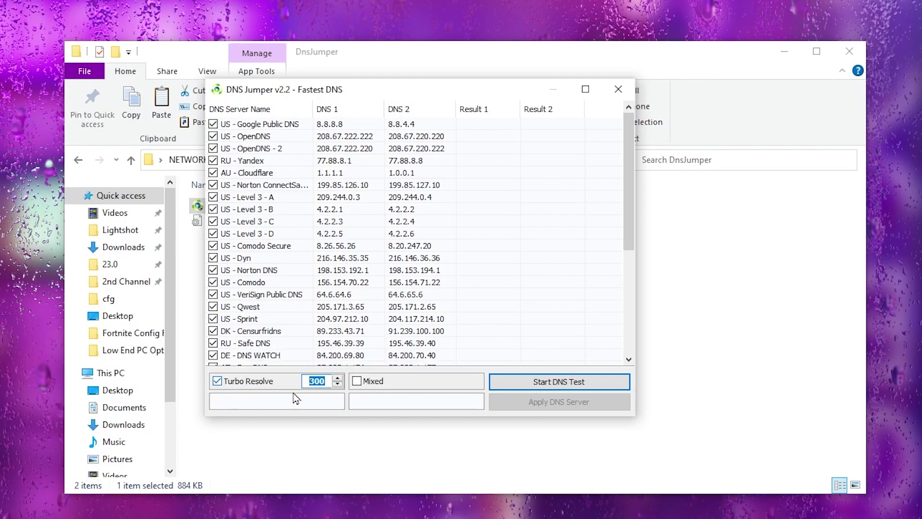
click(555, 391)
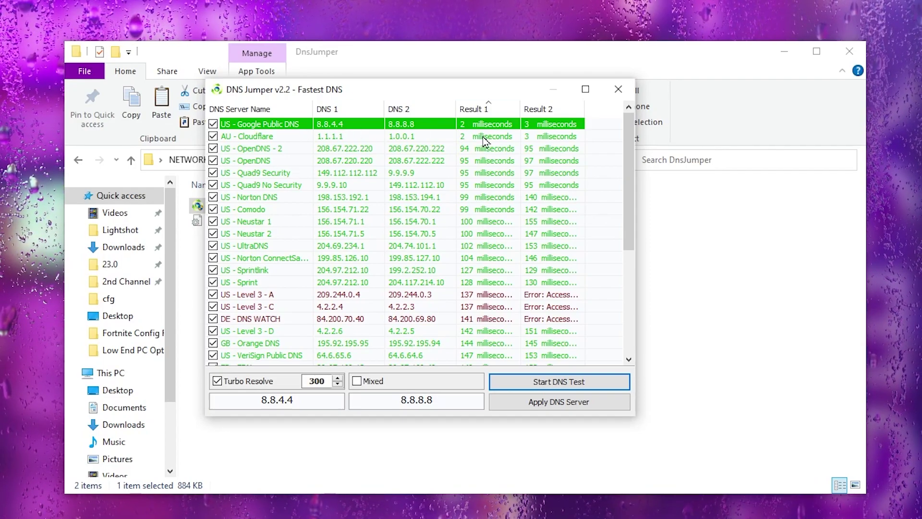
Step: Apply US - Google Public DNS (8.8.4.4, 8.8.8.8) and flush the DNS cache
right_click(275, 126)
click(310, 133)
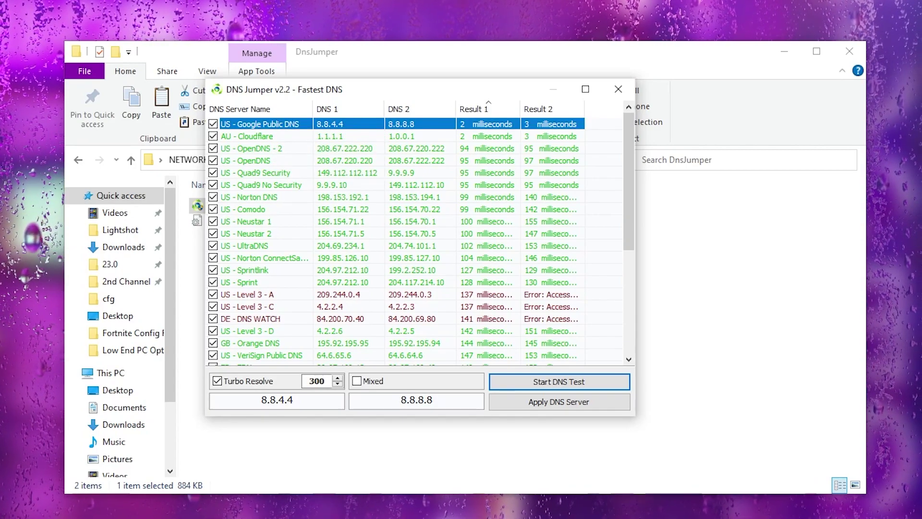
click(619, 90)
click(287, 287)
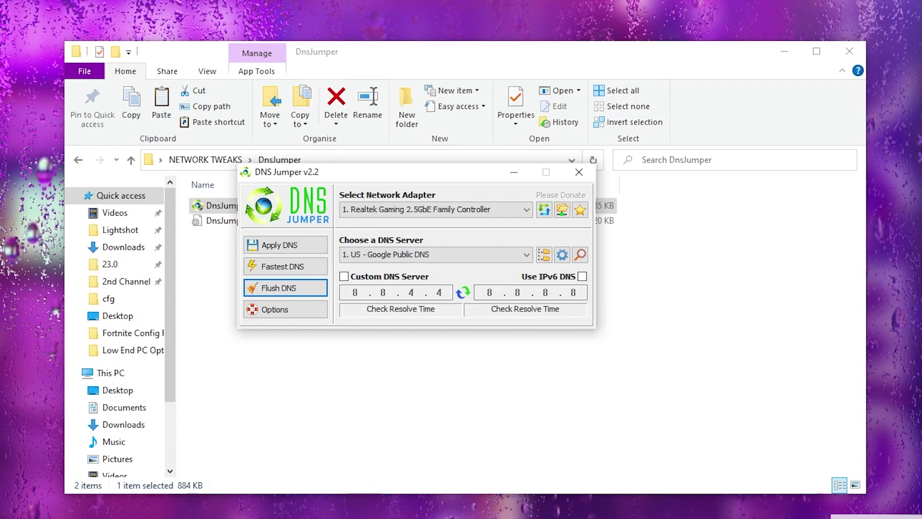
Step: Close DNS Jumper and start a GearUP Booster boost on the Fortnite card
click(579, 173)
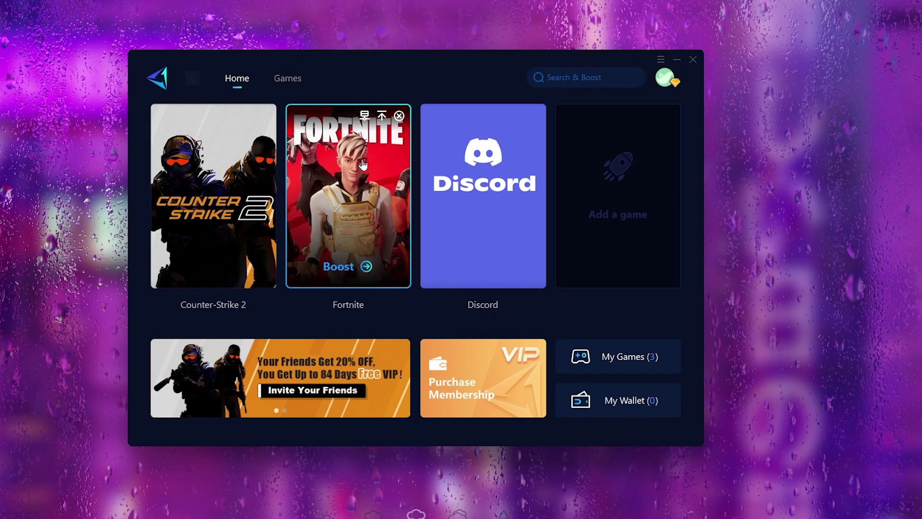
click(354, 270)
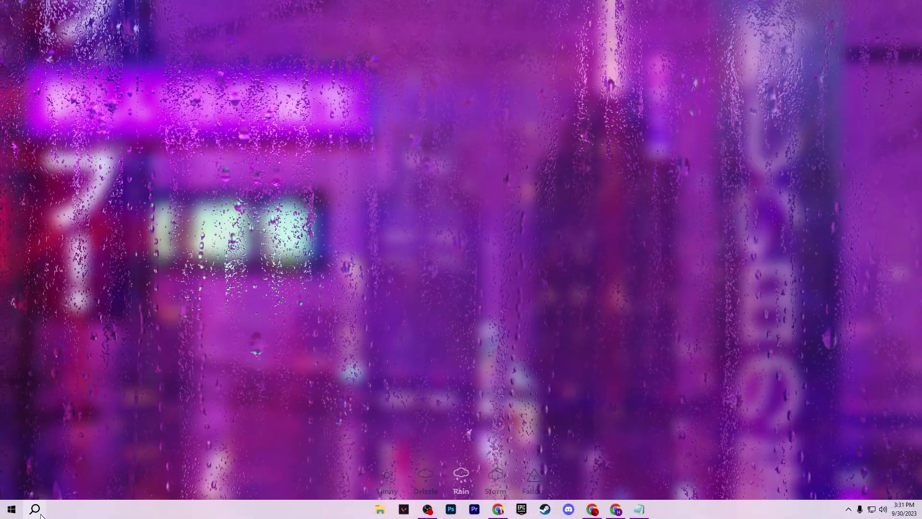
click(41, 516)
text(SE)
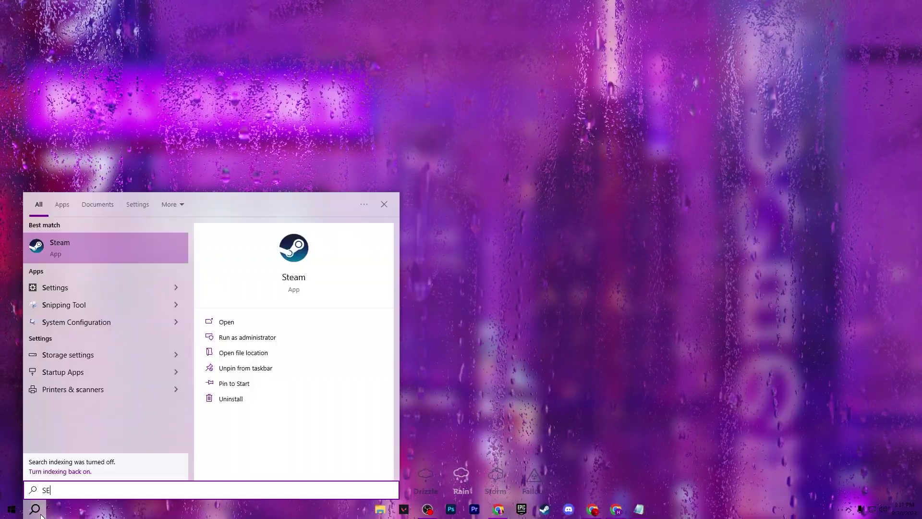
text(RVICES)
click(116, 253)
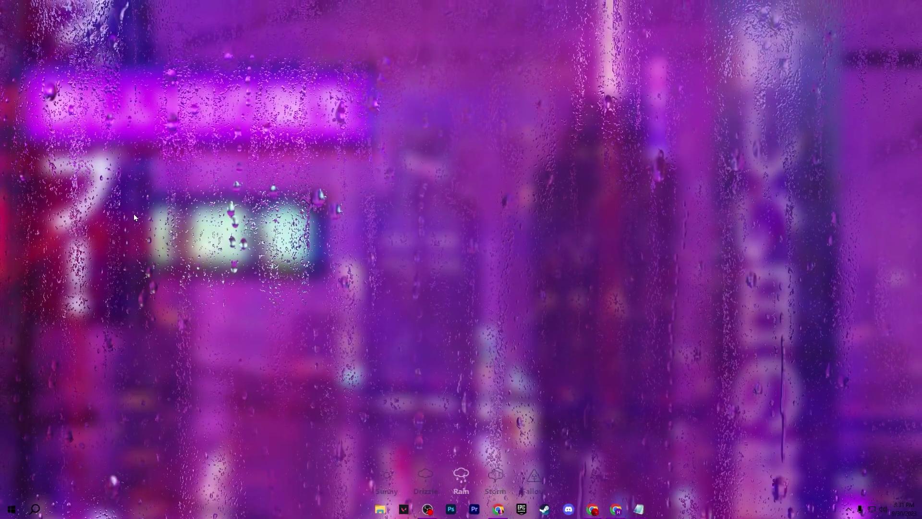
scroll(374, 240, down, 12)
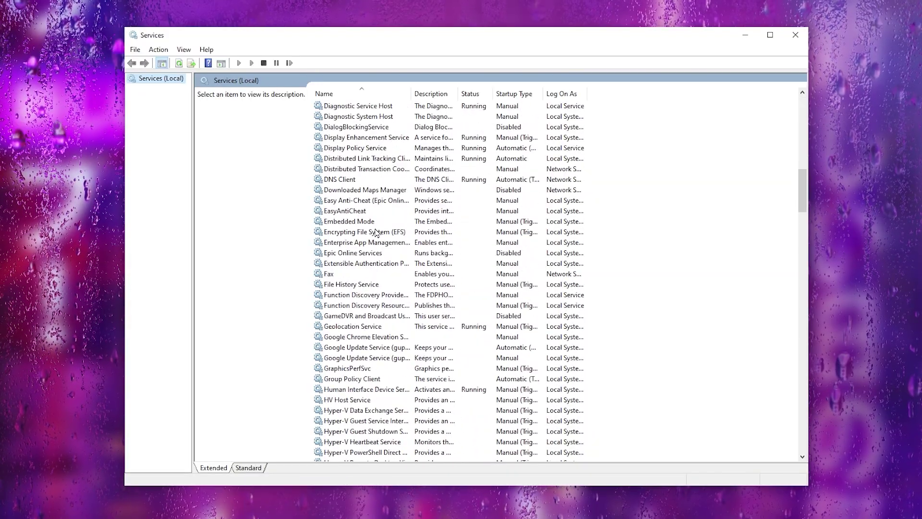
click(376, 233)
key(s)
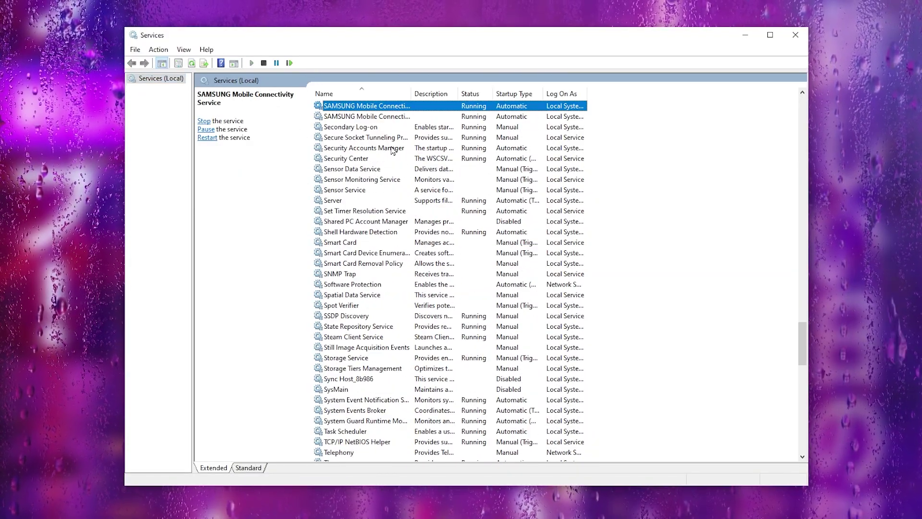
right_click(334, 392)
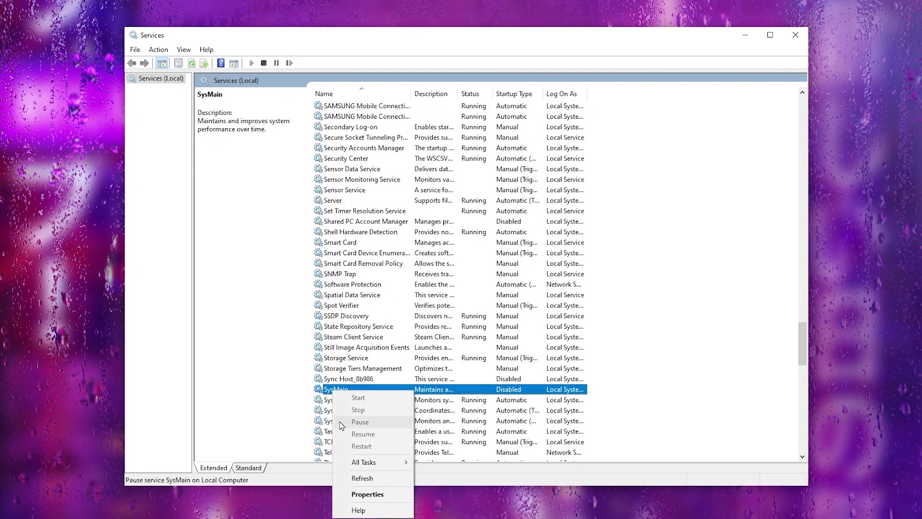
click(369, 498)
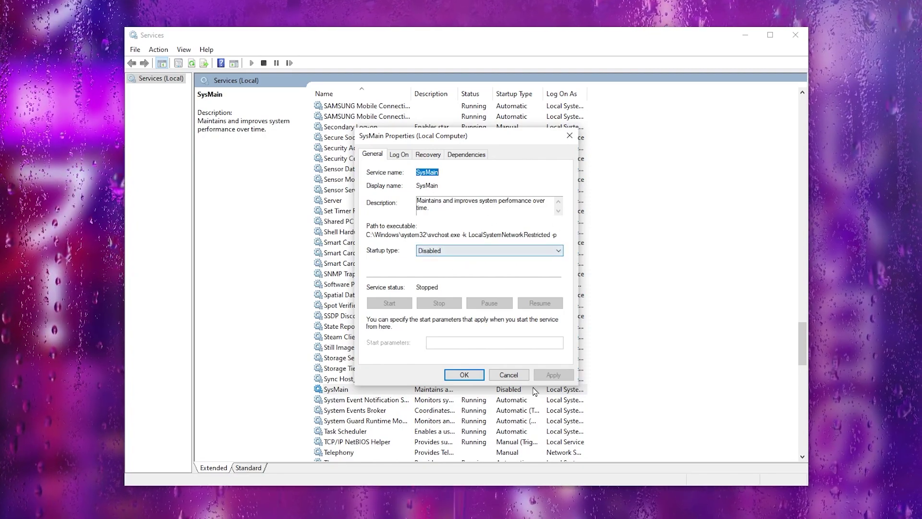
click(509, 376)
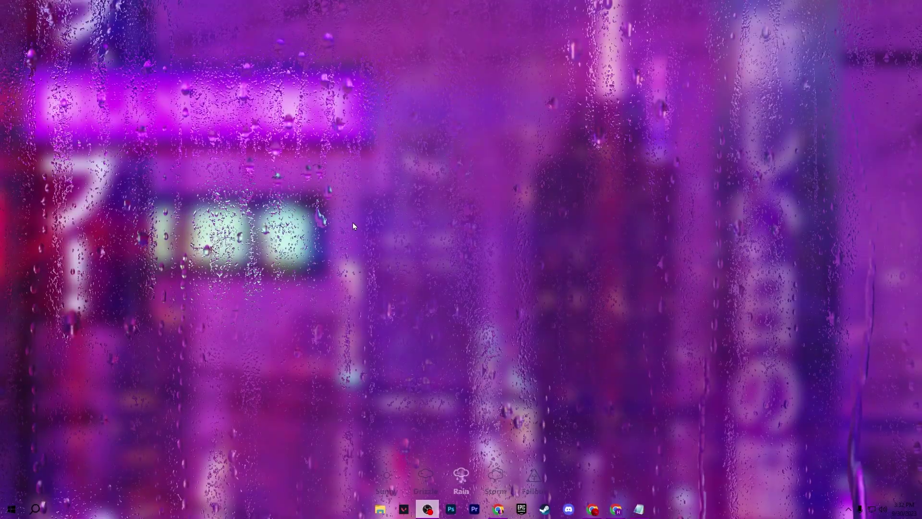
Step: Launch the Local Group Policy Editor by running gpedit.msc from the Run box
key(super+r)
drag(115, 406, 437, 185)
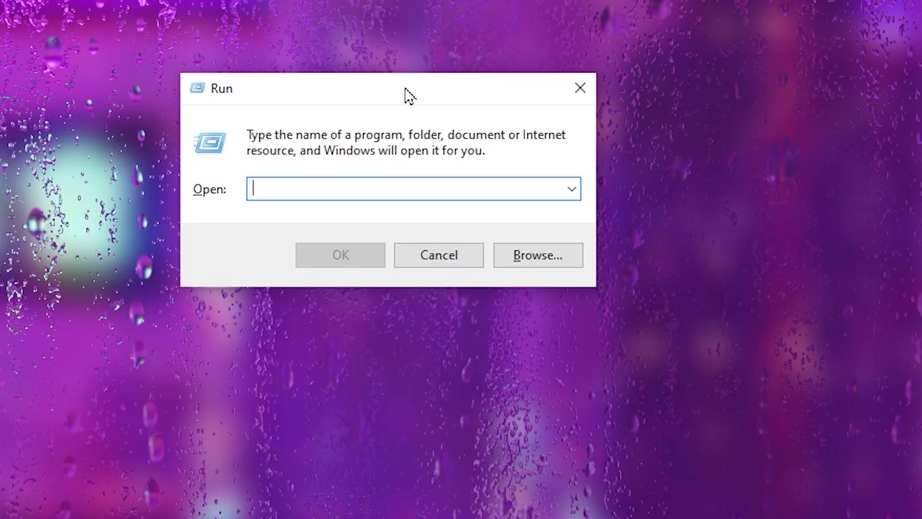
text(GP)
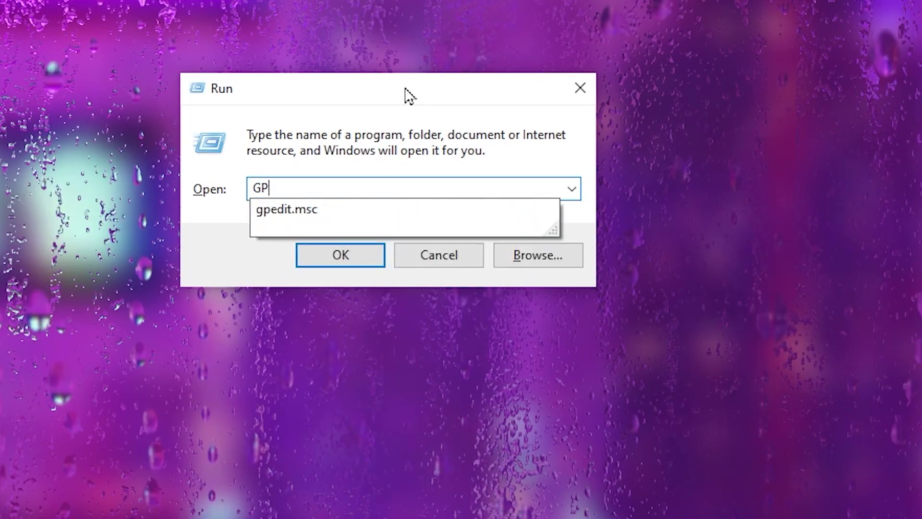
click(274, 207)
click(340, 255)
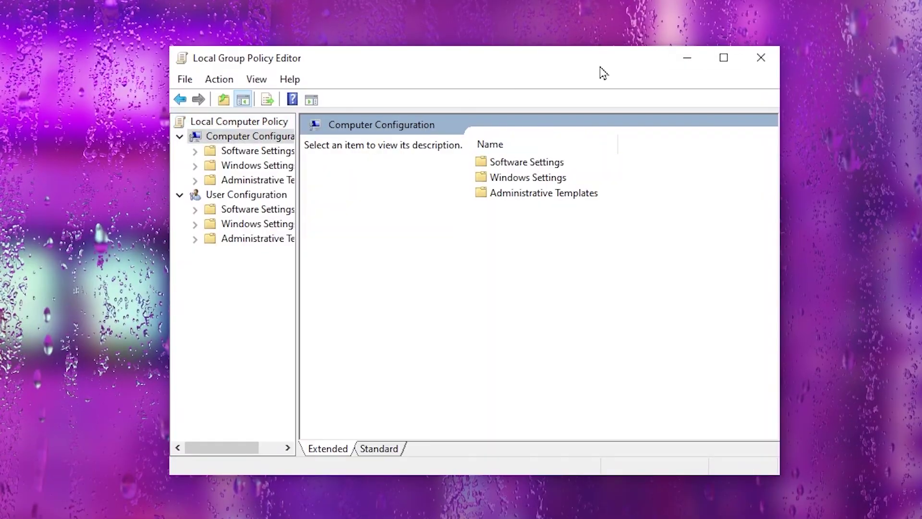
Step: Enable Turn off Power Throttling under System > Power Management > Power Throttling Settings, returning to Computer Configuration
double_click(519, 194)
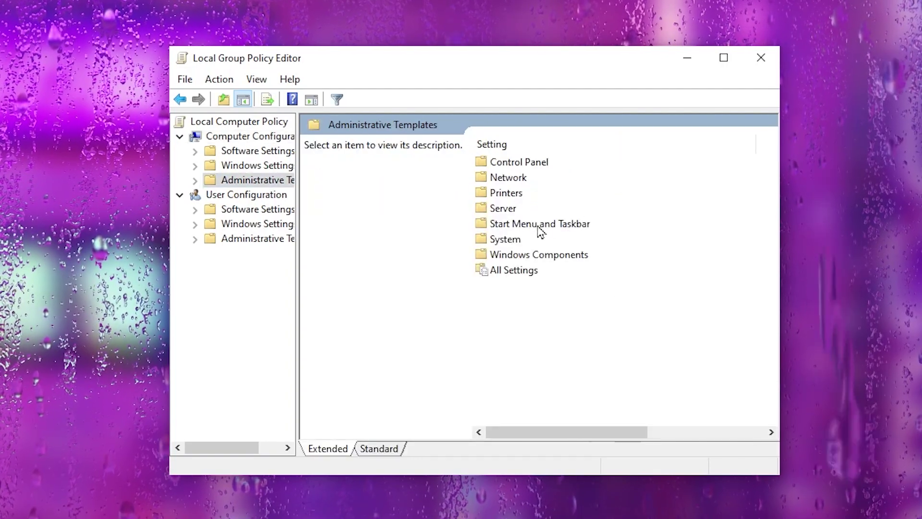
click(517, 240)
double_click(497, 240)
scroll(595, 261, down, 7)
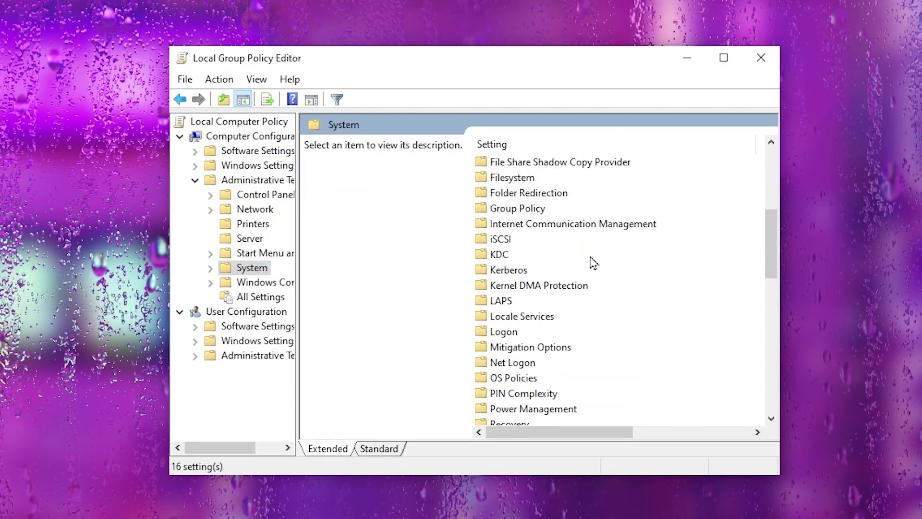
double_click(530, 320)
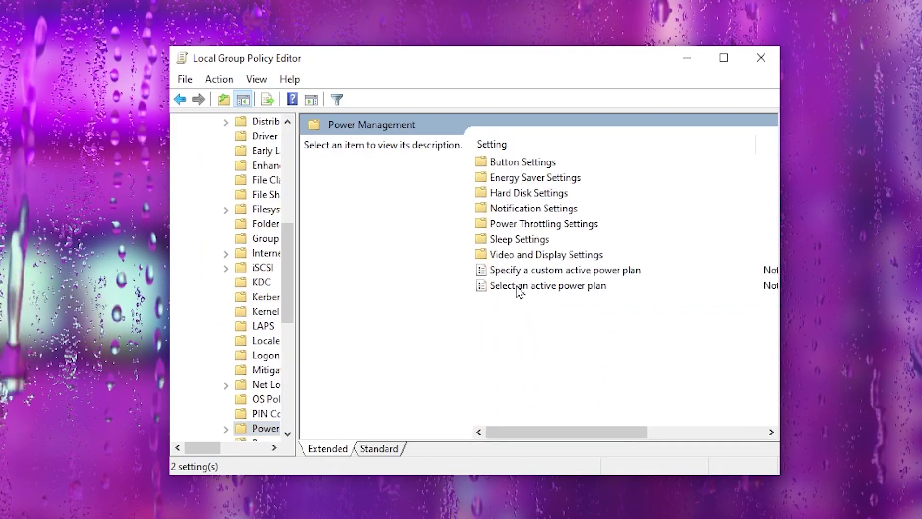
double_click(540, 224)
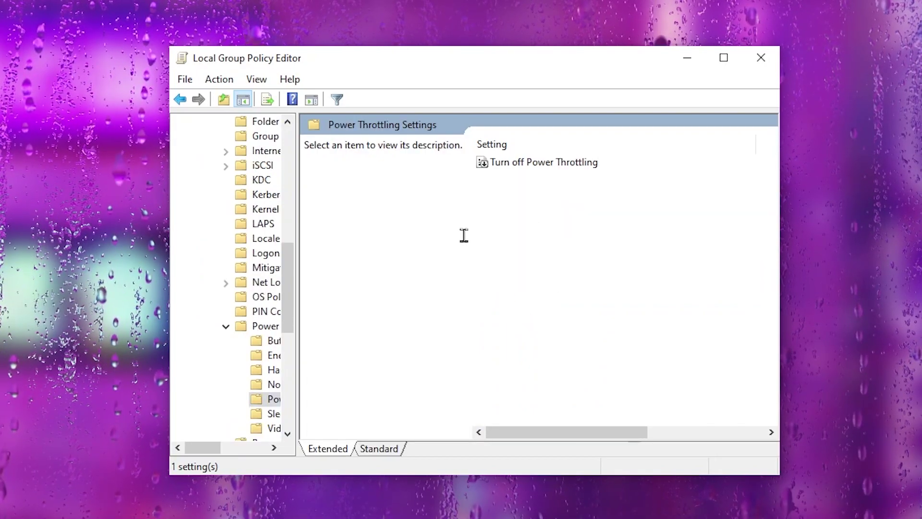
double_click(566, 164)
drag(153, 64, 566, 55)
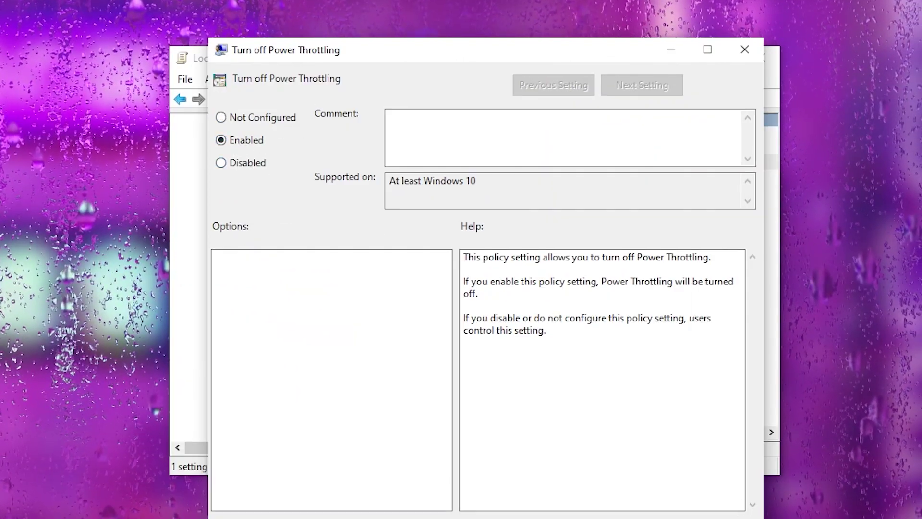
key(Return)
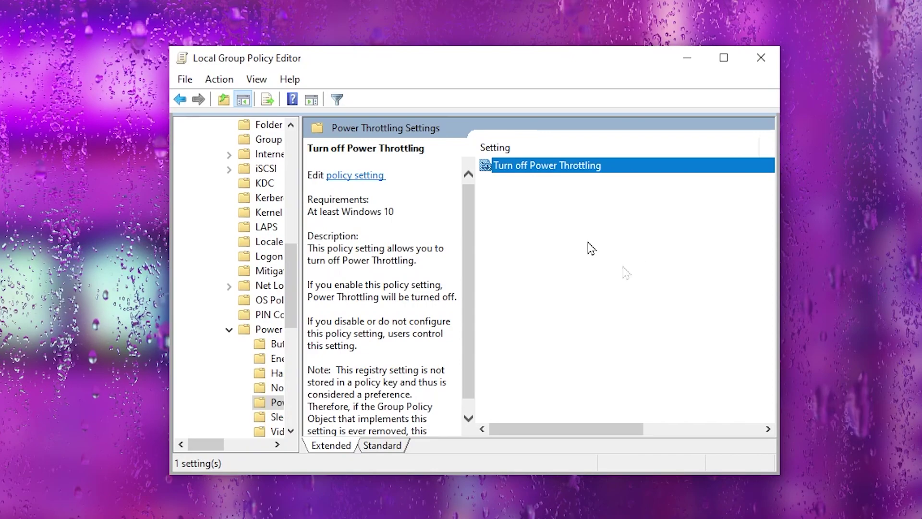
key(alt+Left)
key(alt+Left)
key(alt+Left)
key(alt+Left)
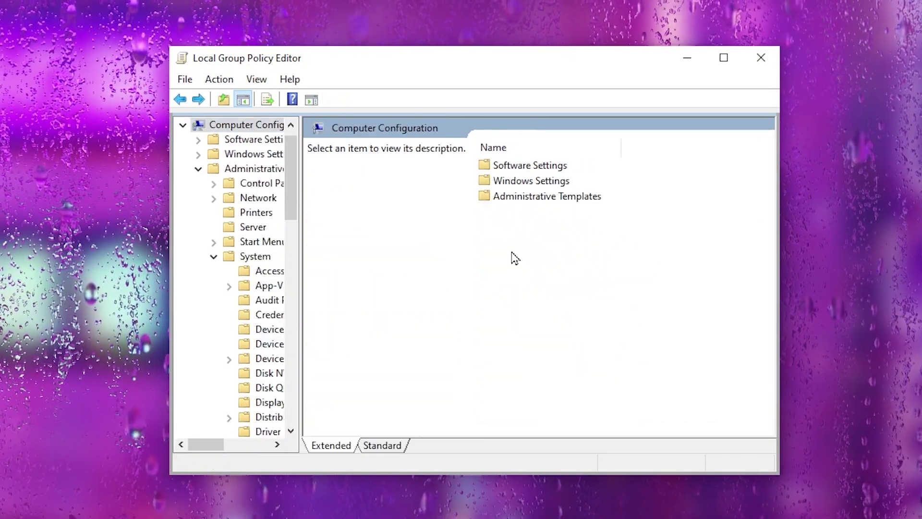
Step: Open the Let Windows apps run in the background policy under Windows Components > App Privacy
double_click(537, 201)
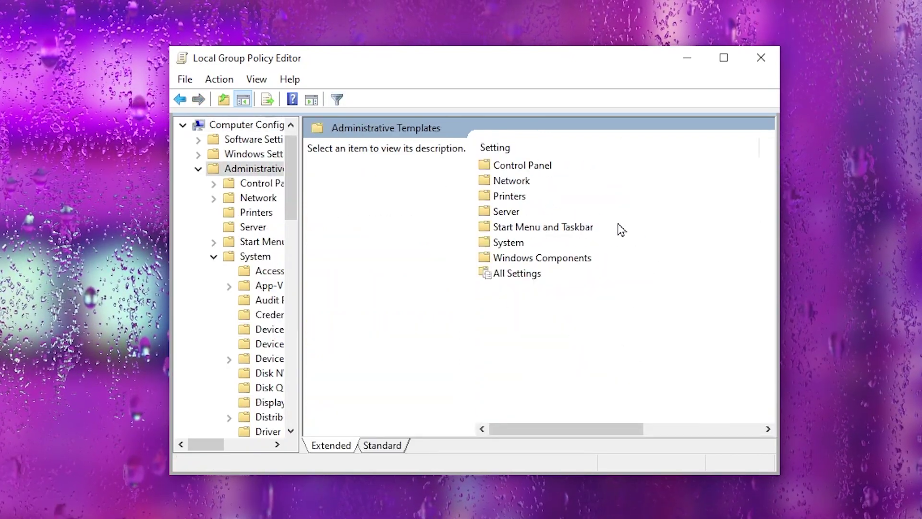
double_click(529, 259)
double_click(576, 212)
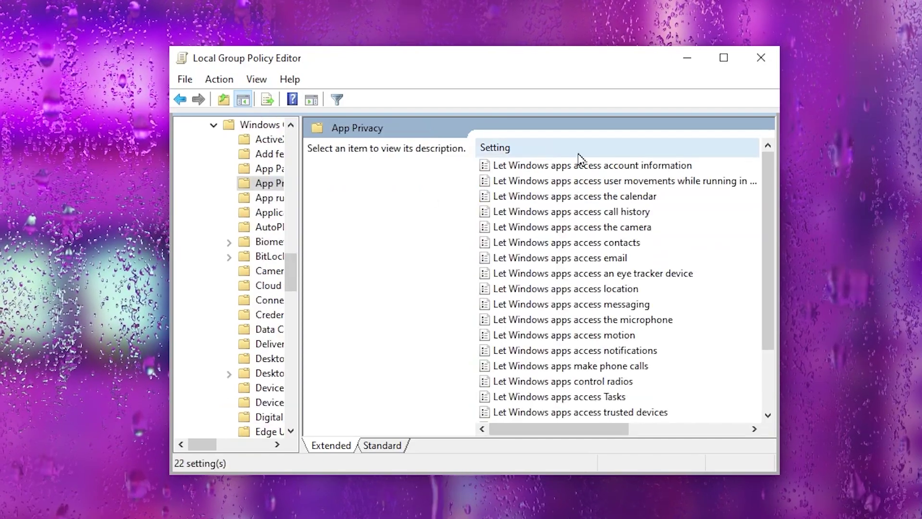
scroll(580, 288, down, 2)
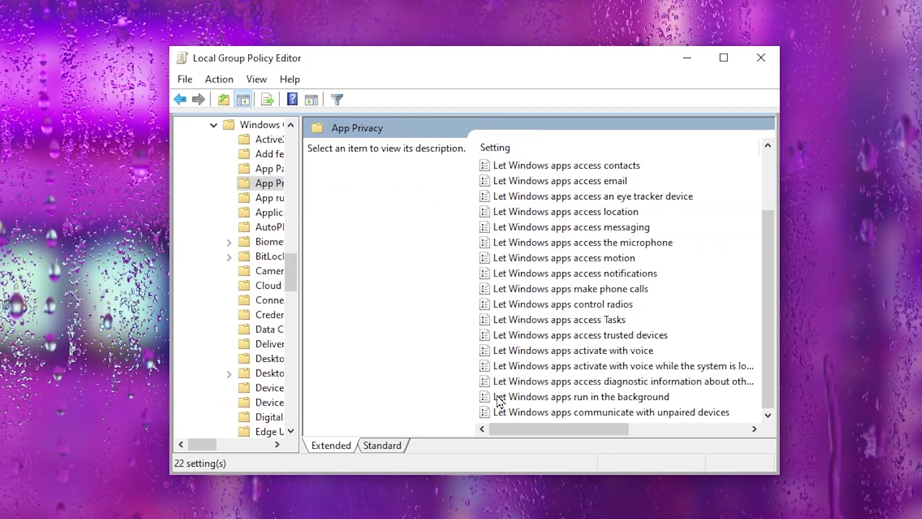
double_click(526, 398)
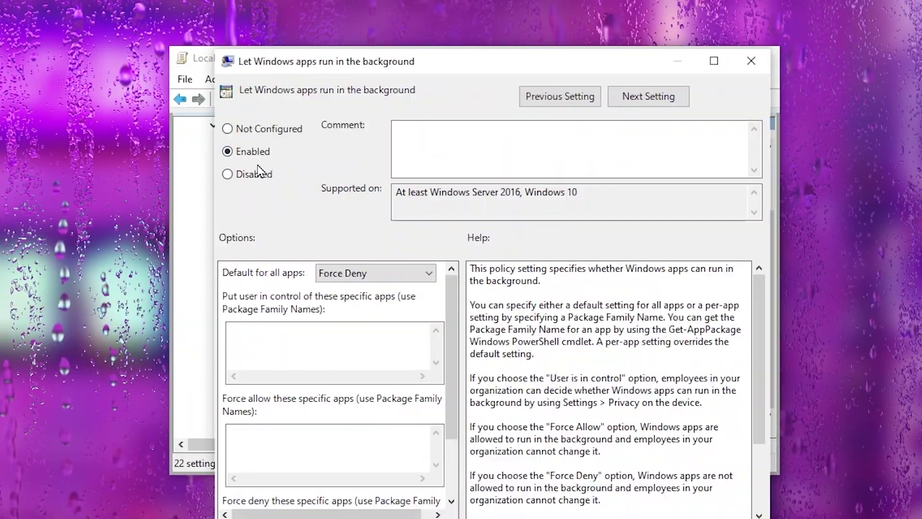
Step: Set Force Deny as the all-apps default for that policy, then close the editor
click(336, 273)
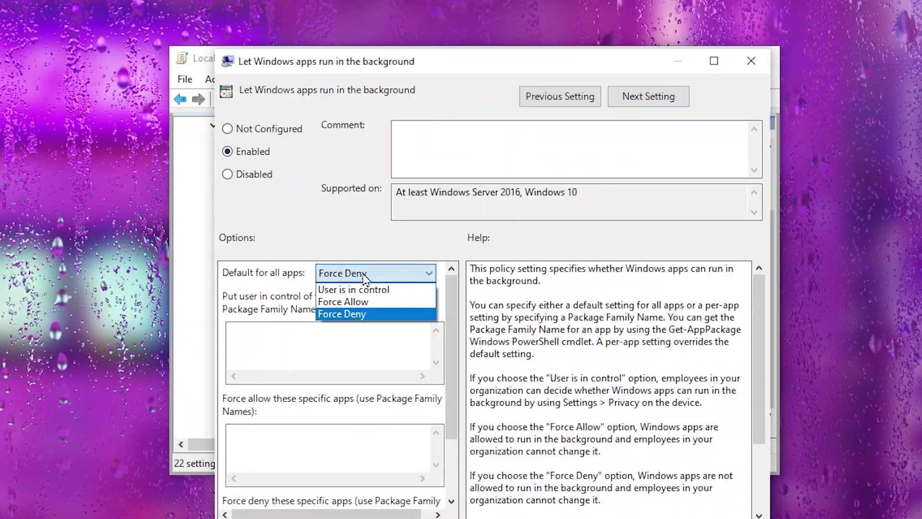
click(336, 314)
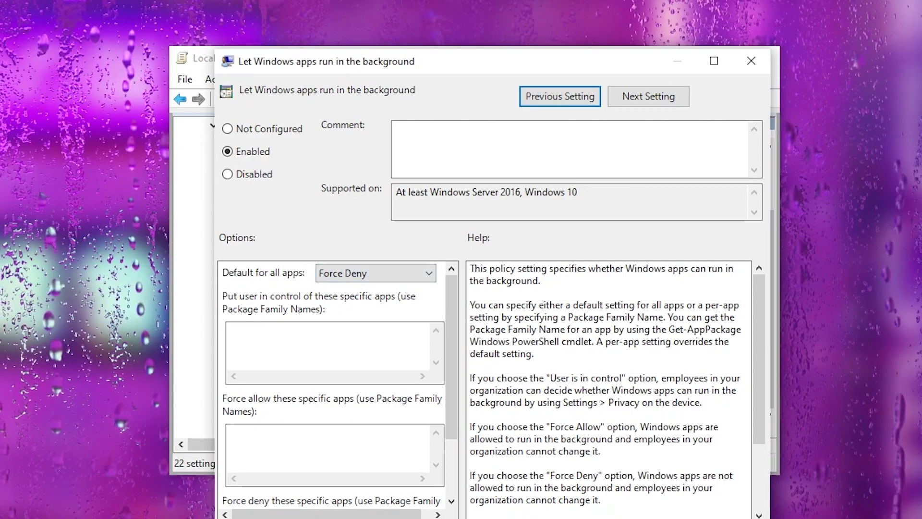
key(Return)
click(747, 58)
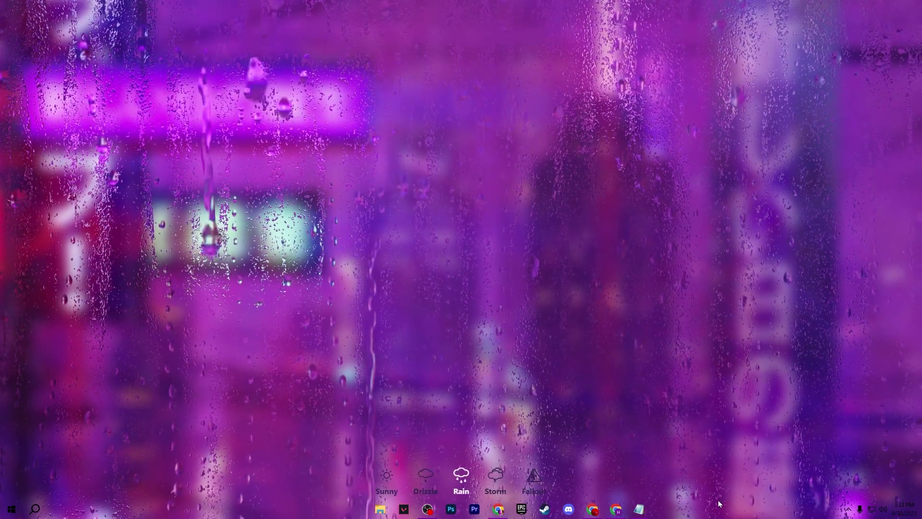
right_click(716, 513)
click(750, 468)
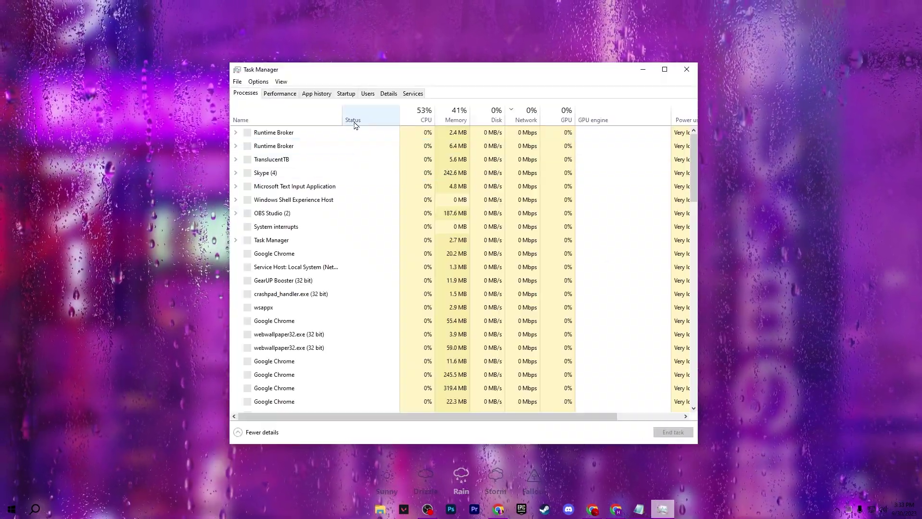
click(350, 94)
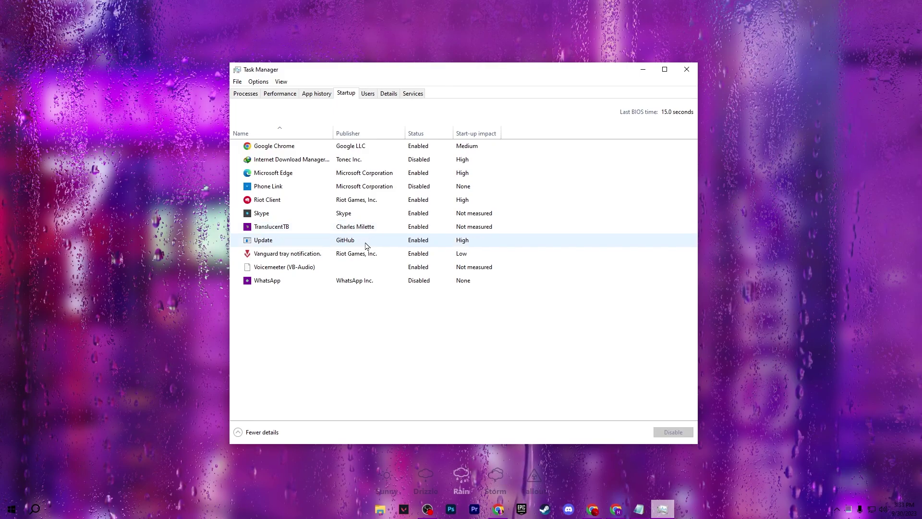
right_click(285, 164)
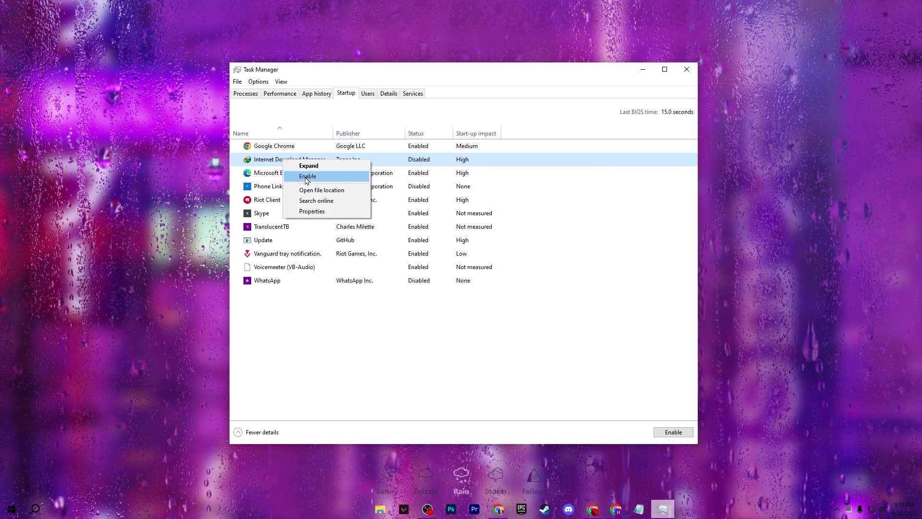
click(360, 165)
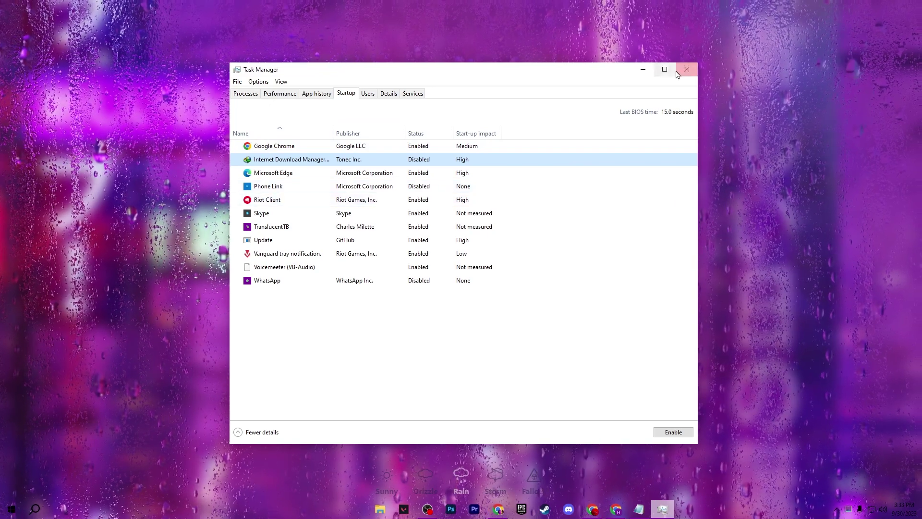
click(686, 70)
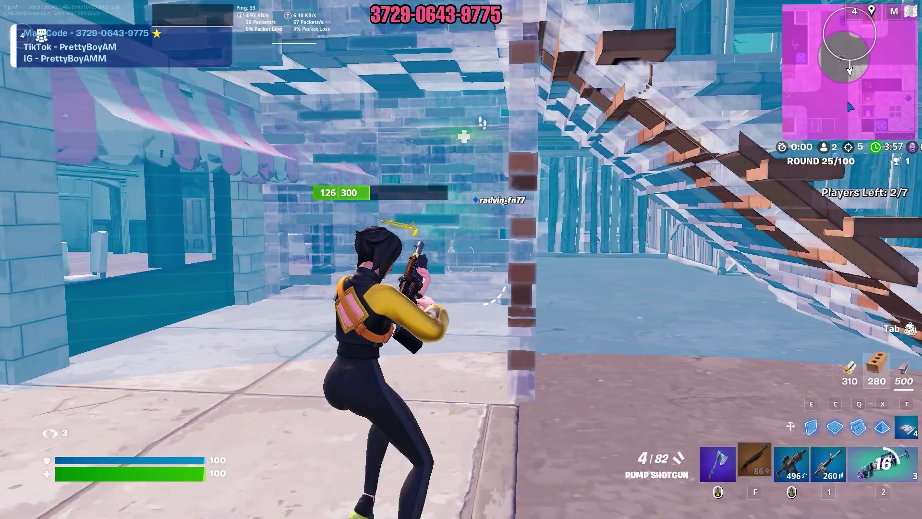